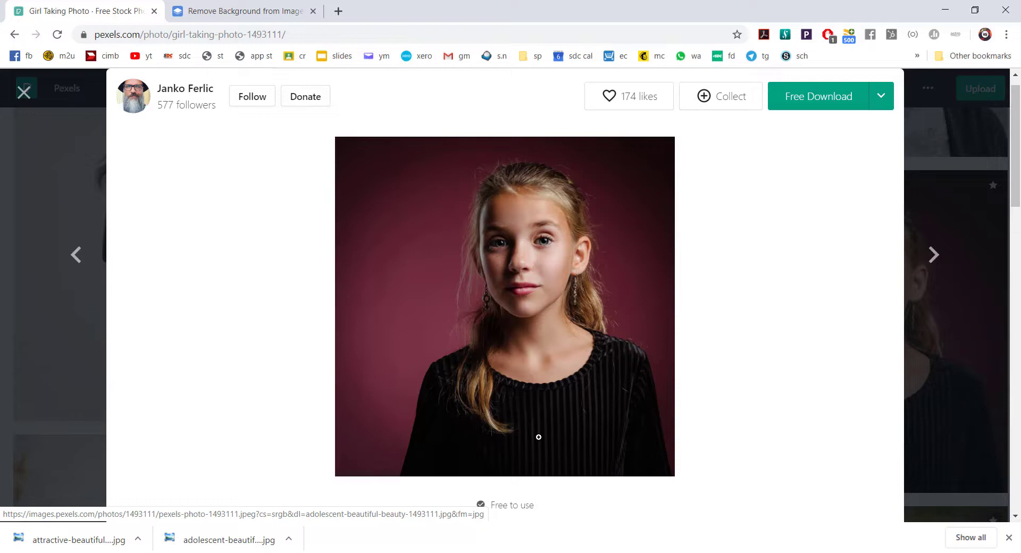
pyautogui.click(468, 307)
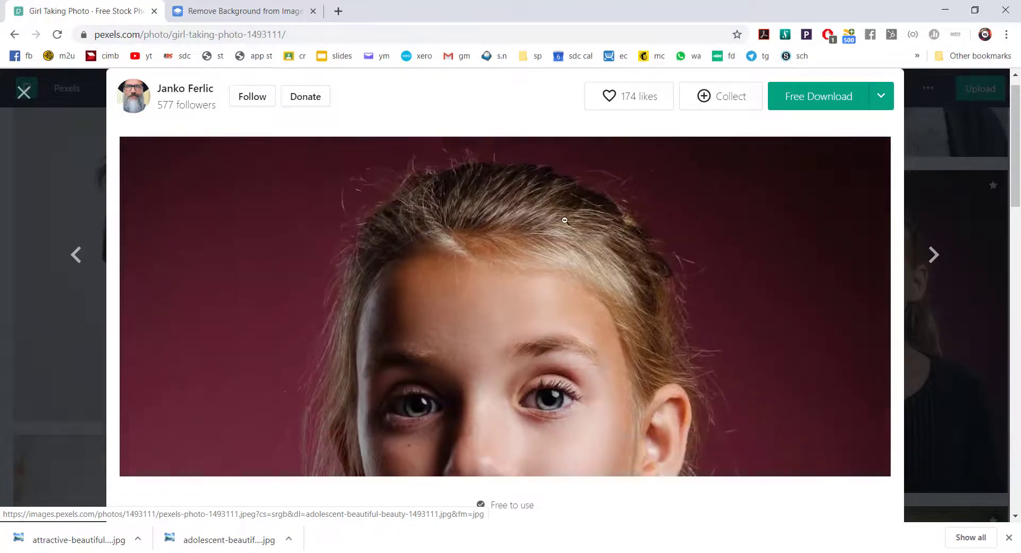
pyautogui.click(566, 221)
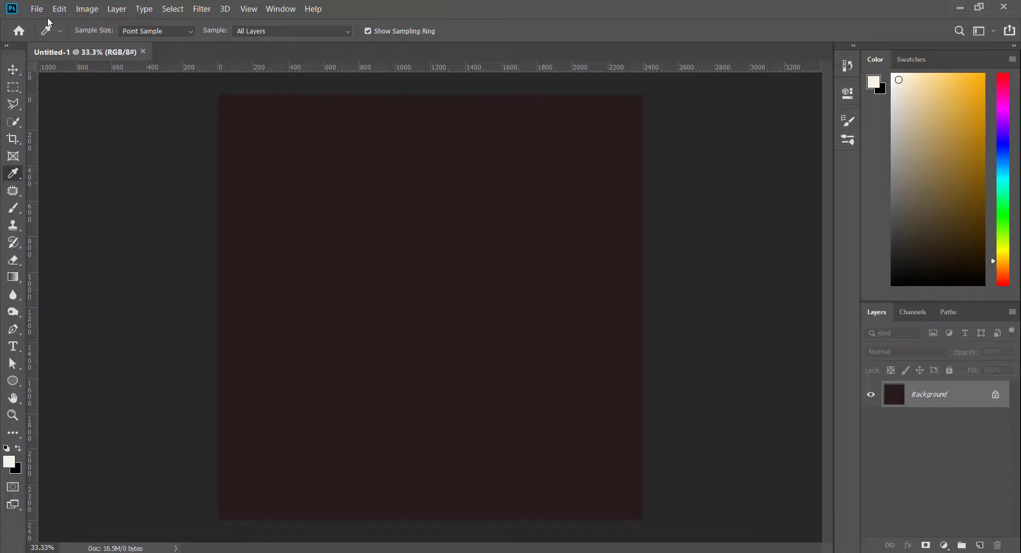
# - Open adolescent-beautiful-beauty-1493111.jpg in Photoshop
pyautogui.click(37, 9)
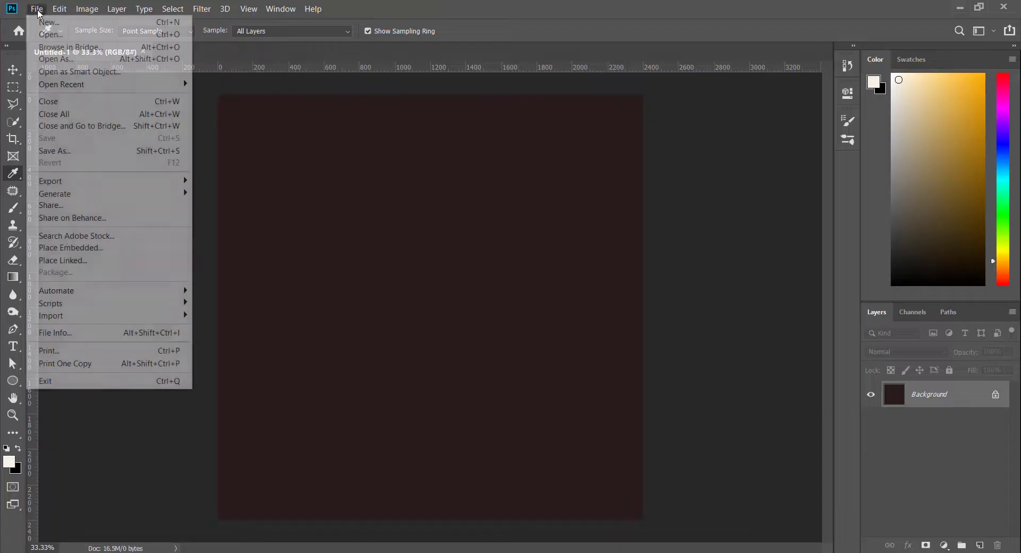
pyautogui.click(50, 34)
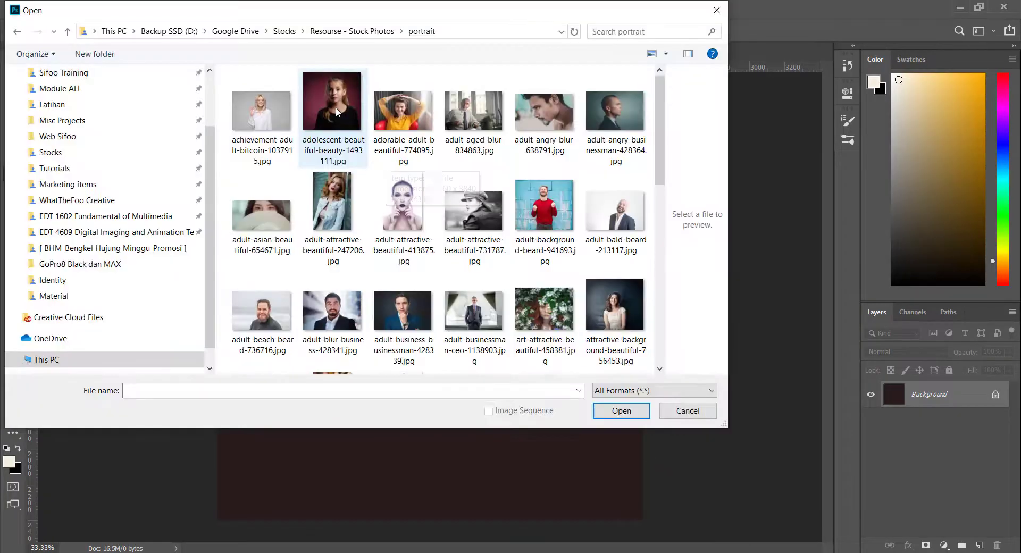
pyautogui.doubleClick(337, 112)
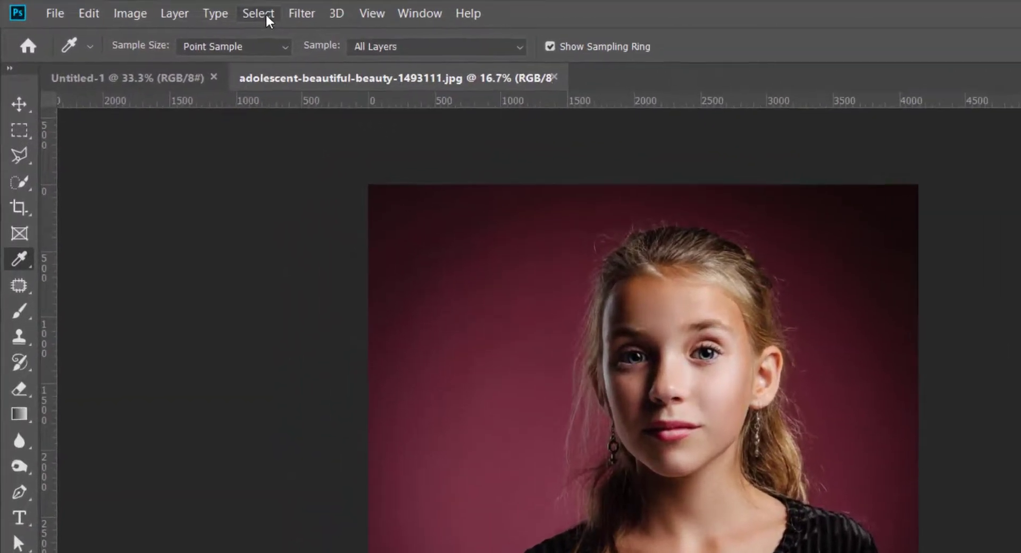
# - Select the girl with Select > Subject, then switch to the Quick Selection tool
pyautogui.click(173, 9)
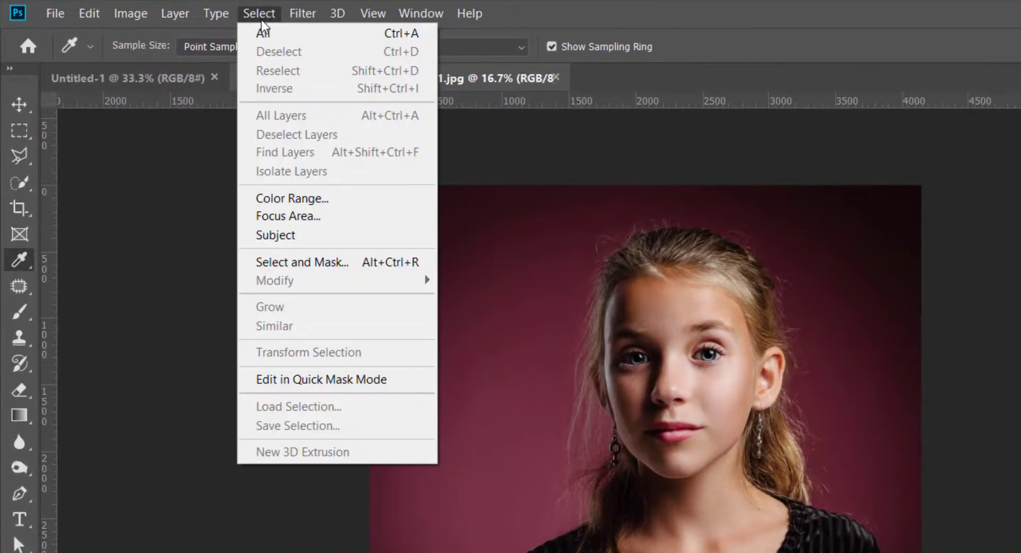
pyautogui.click(296, 235)
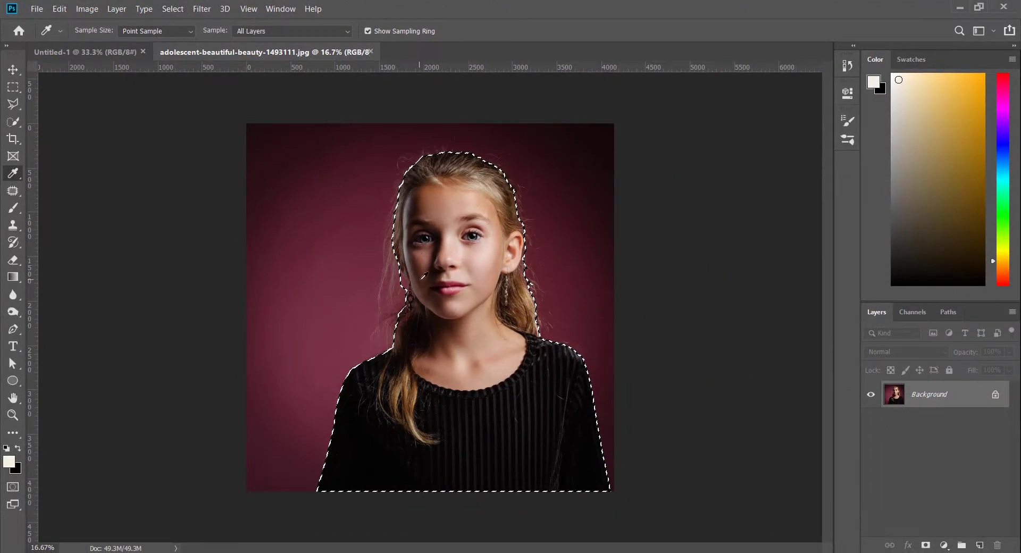
pyautogui.click(13, 121)
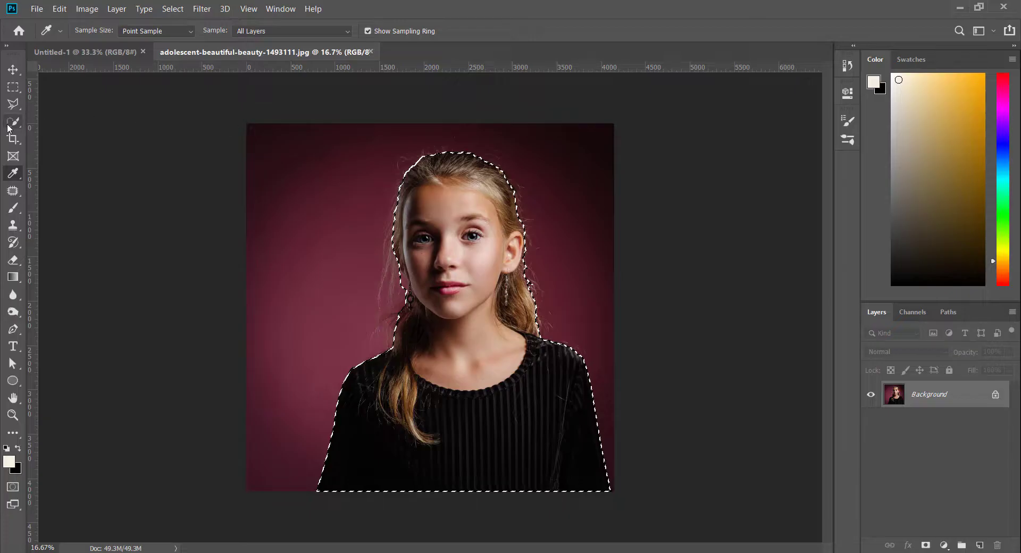
pyautogui.click(414, 32)
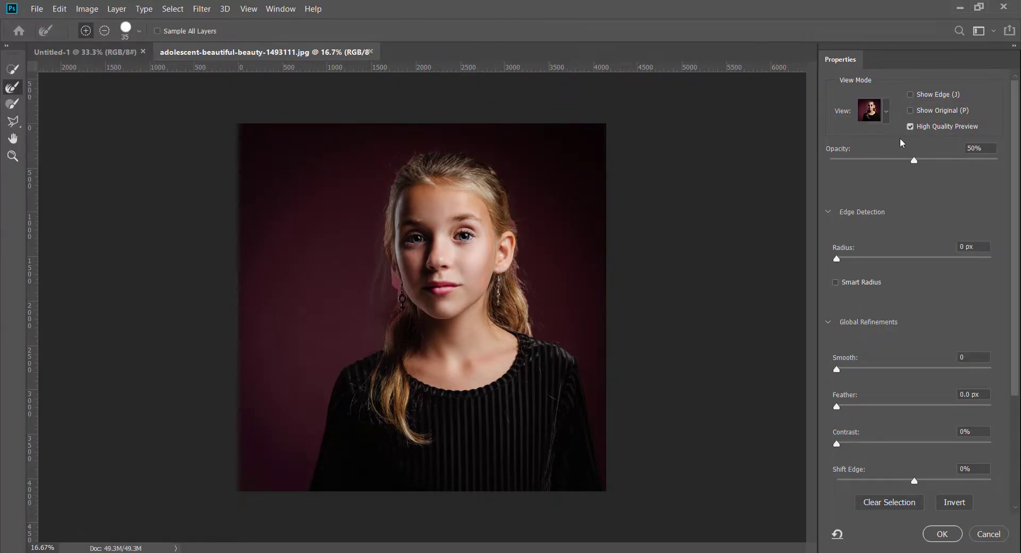
pyautogui.click(886, 120)
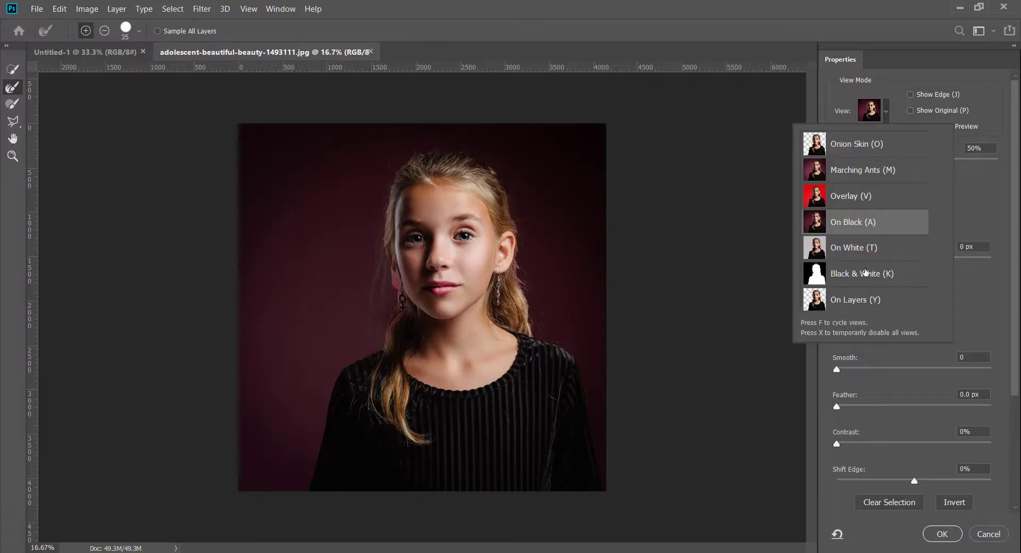
pyautogui.click(857, 301)
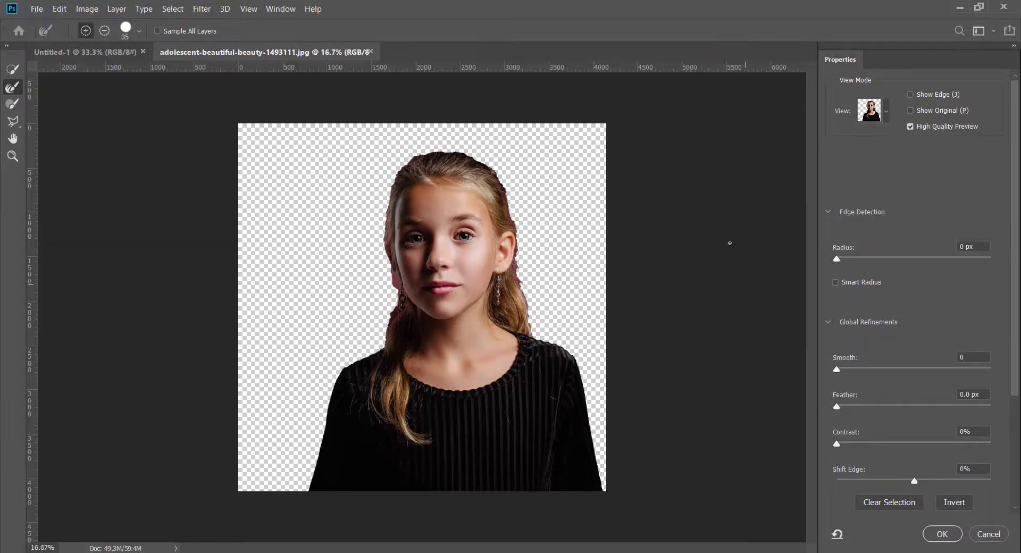
pyautogui.moveTo(841, 260); pyautogui.dragTo(953, 258)
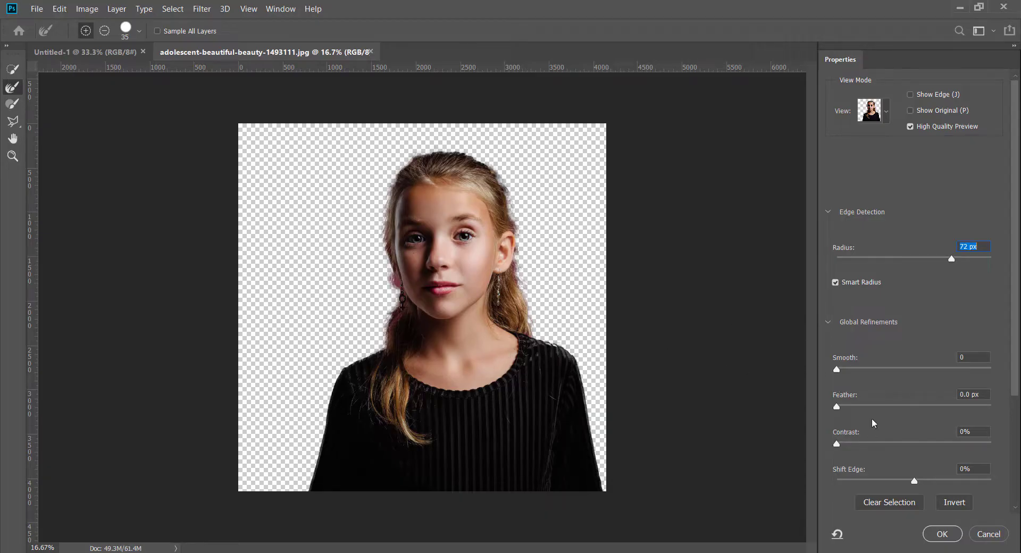
pyautogui.click(987, 534)
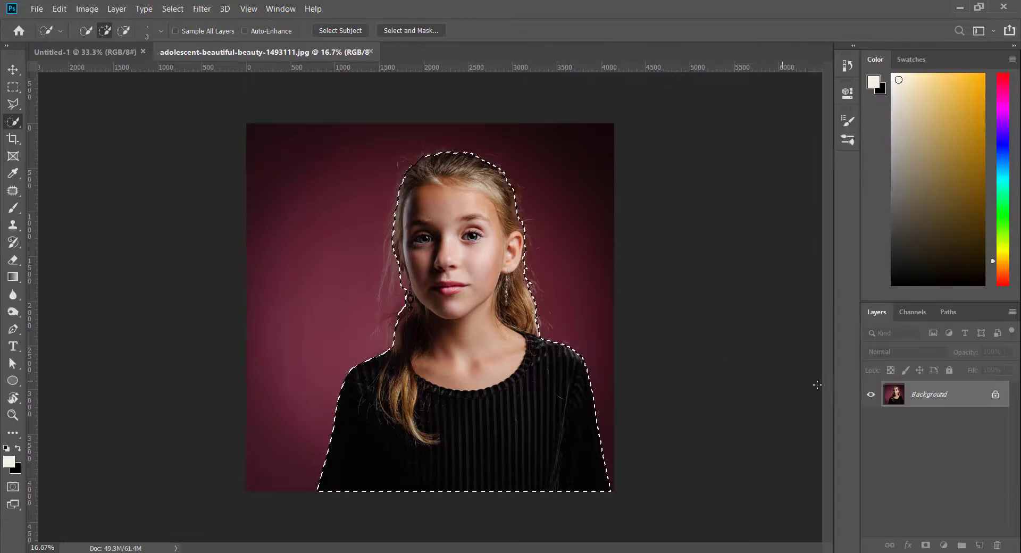
# - Close the girl photo document and bring up the remove.bg tab in Chrome
pyautogui.click(371, 52)
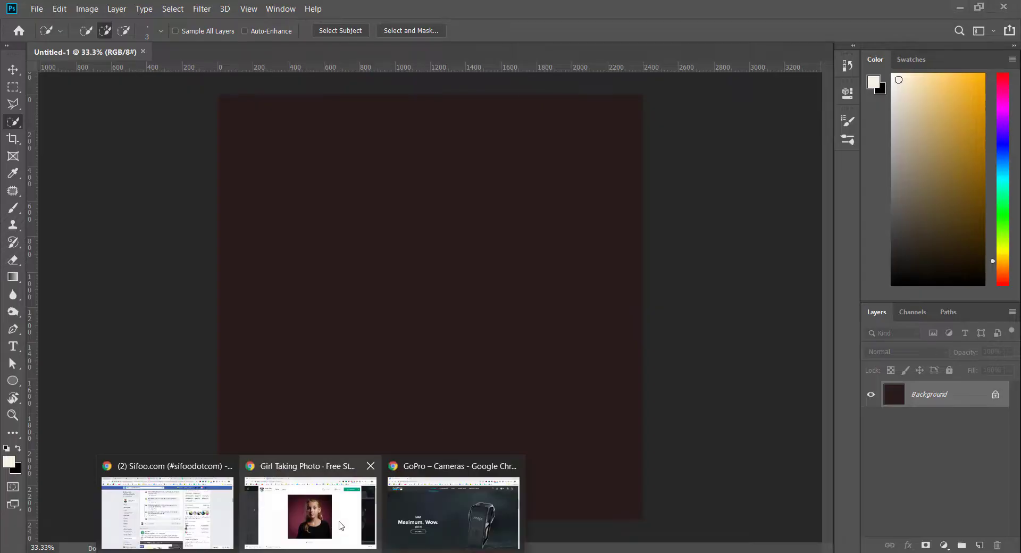
pyautogui.click(337, 525)
pyautogui.click(257, 16)
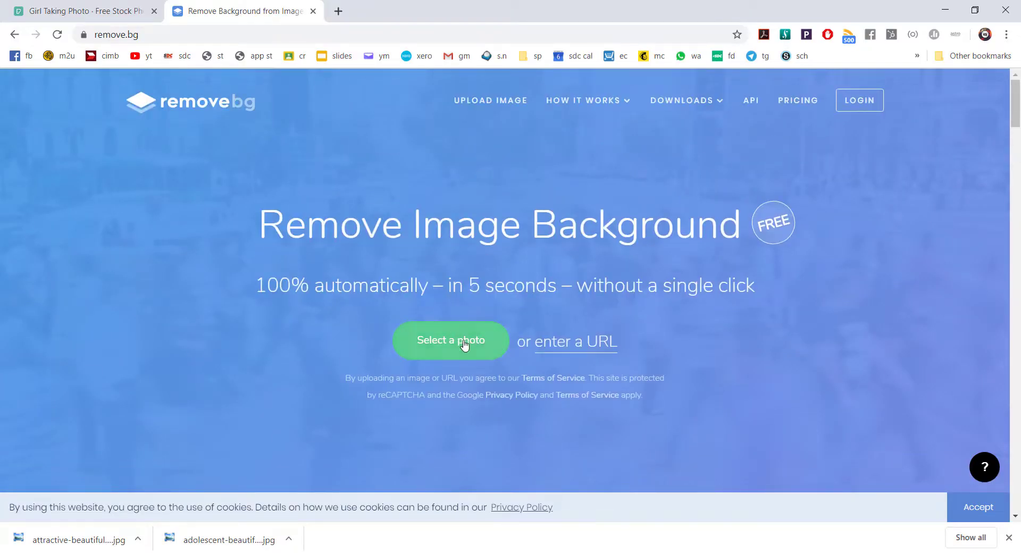
# - Upload adolescent-beautiful-beauty-1493111.jpg to remove.bg through Select a photo
pyautogui.click(455, 348)
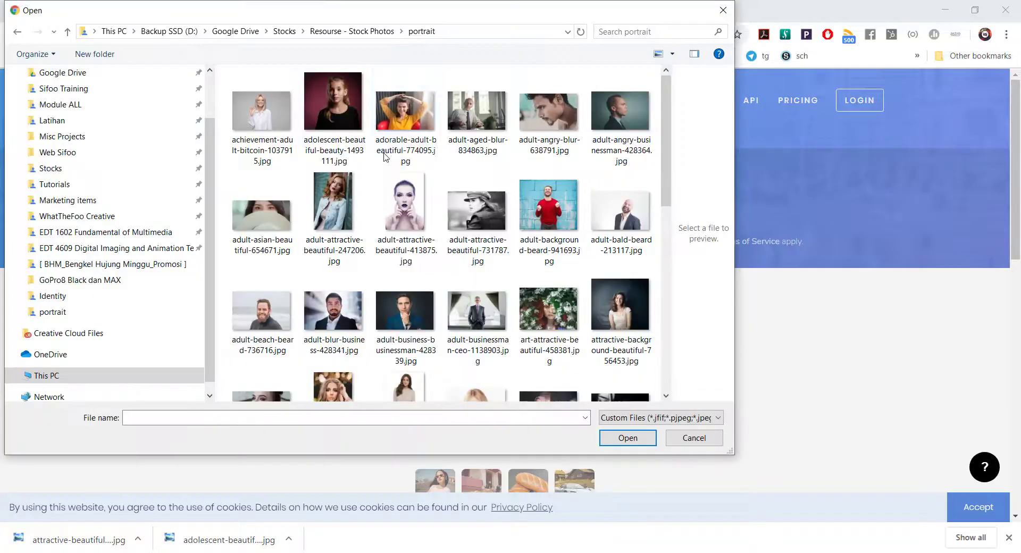
pyautogui.click(343, 121)
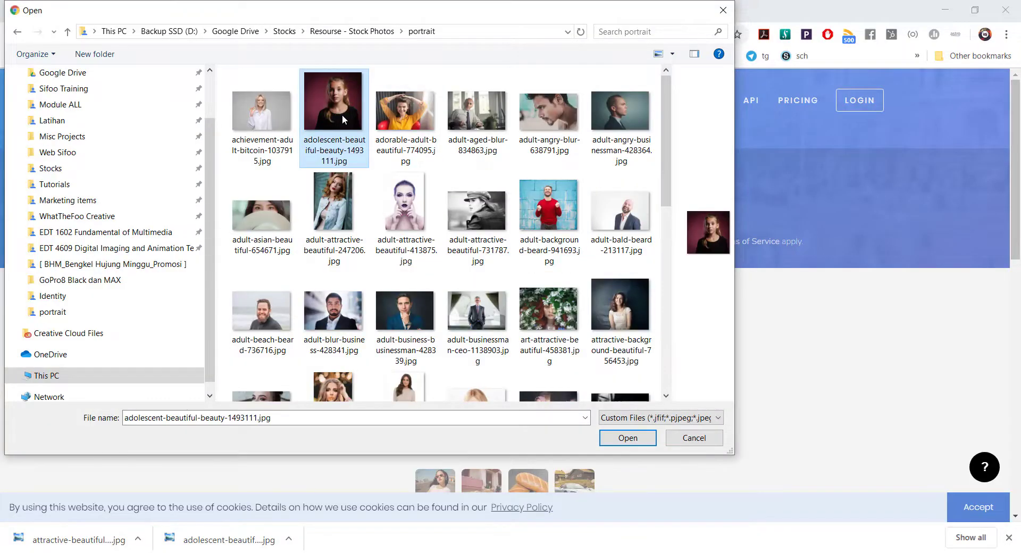
pyautogui.doubleClick(343, 113)
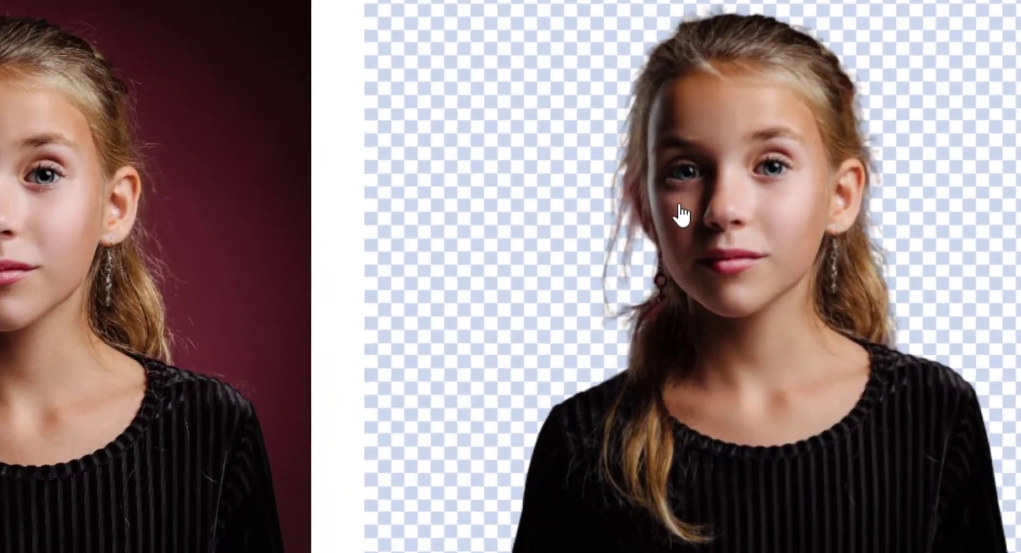
# - Request the full 4149 × 4149 cutout download, then view the Pricing page
pyautogui.scroll(-2, 682, 215)
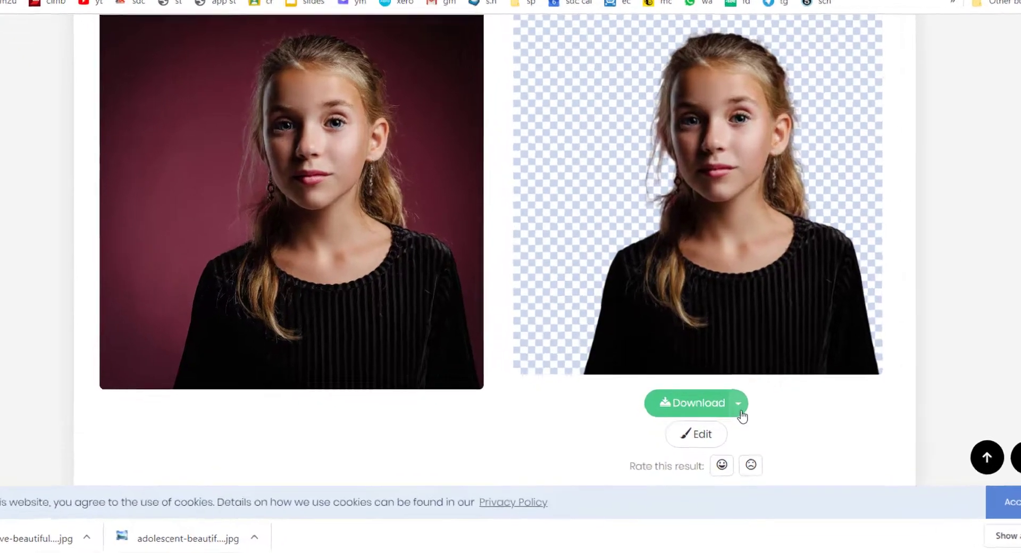
pyautogui.click(725, 421)
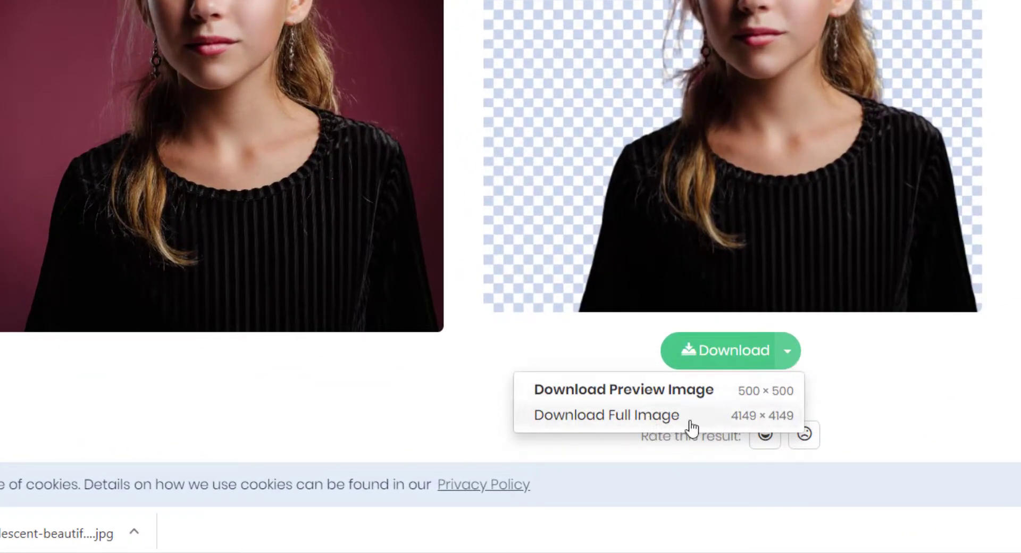
pyautogui.click(606, 418)
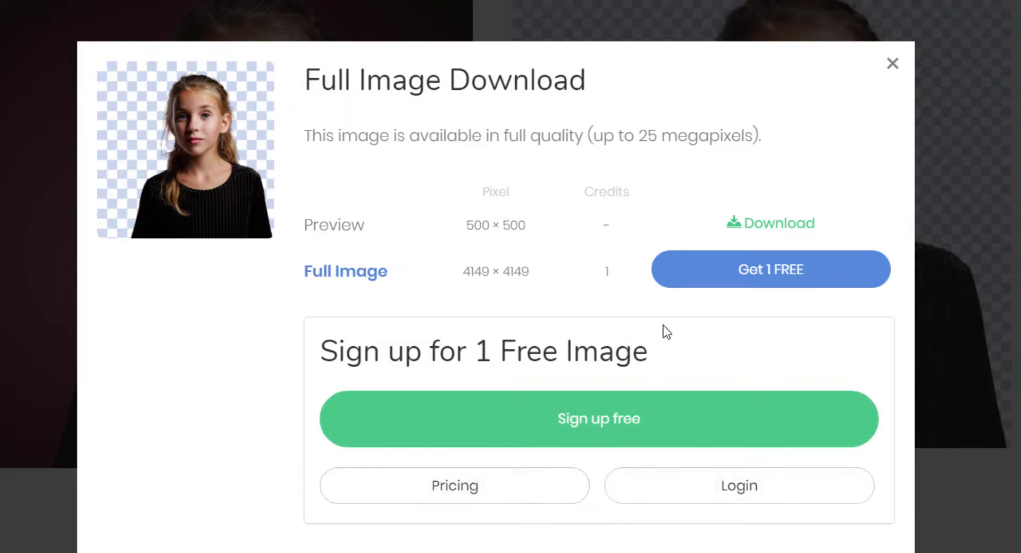
pyautogui.click(483, 501)
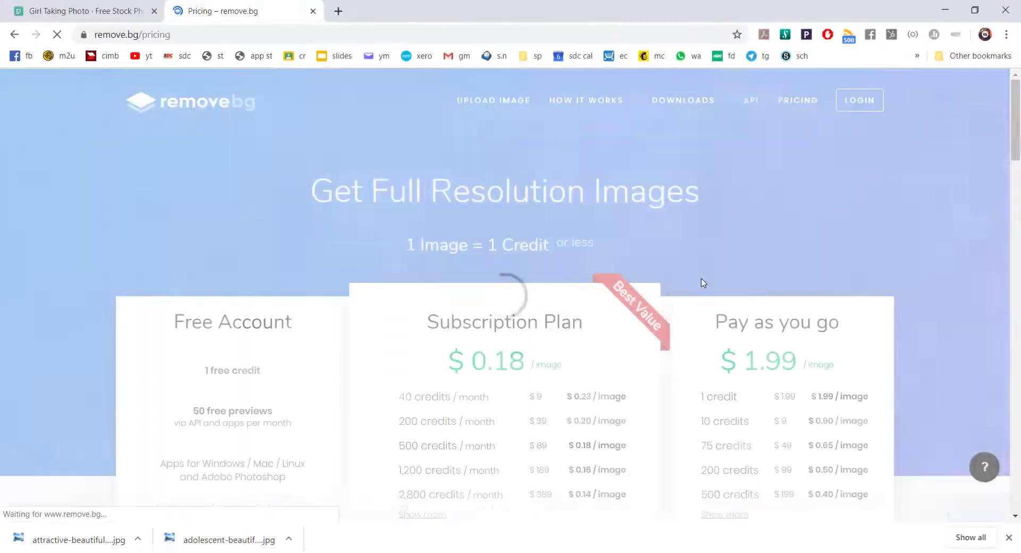
# - Accept the cookie notice, close the downloads bar, and go back to the cutout result
pyautogui.scroll(-1, 724, 328)
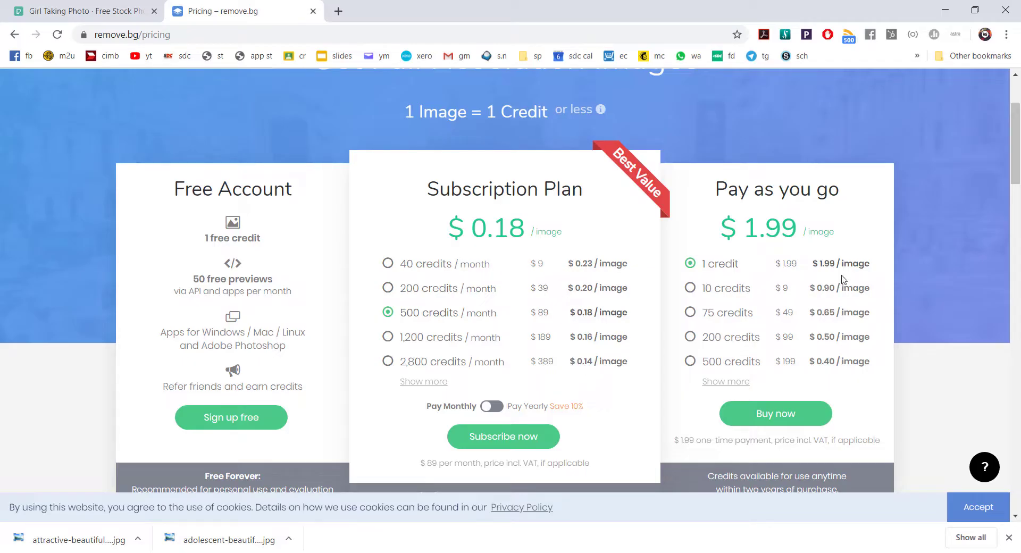
pyautogui.scroll(-2, 675, 325)
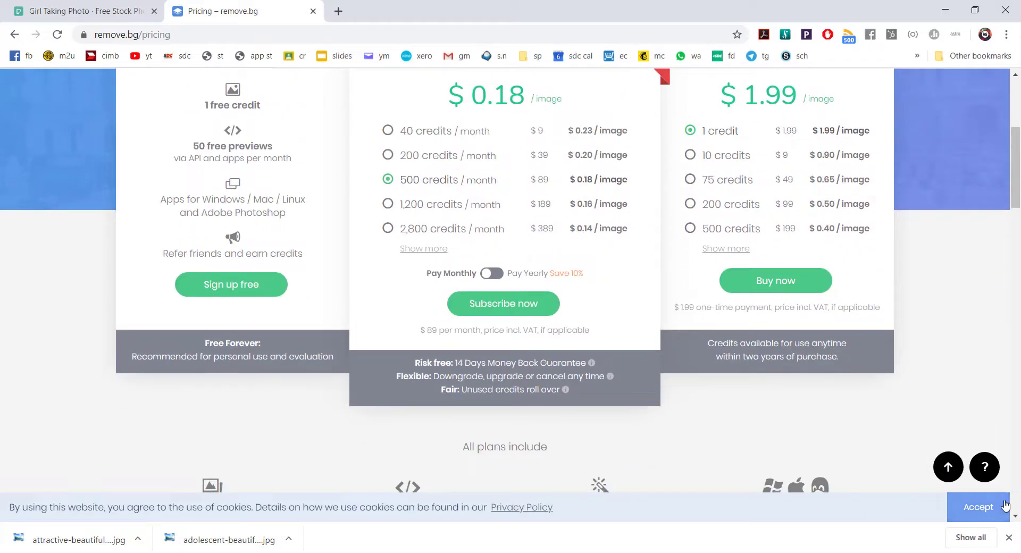
pyautogui.click(978, 507)
pyautogui.click(1006, 538)
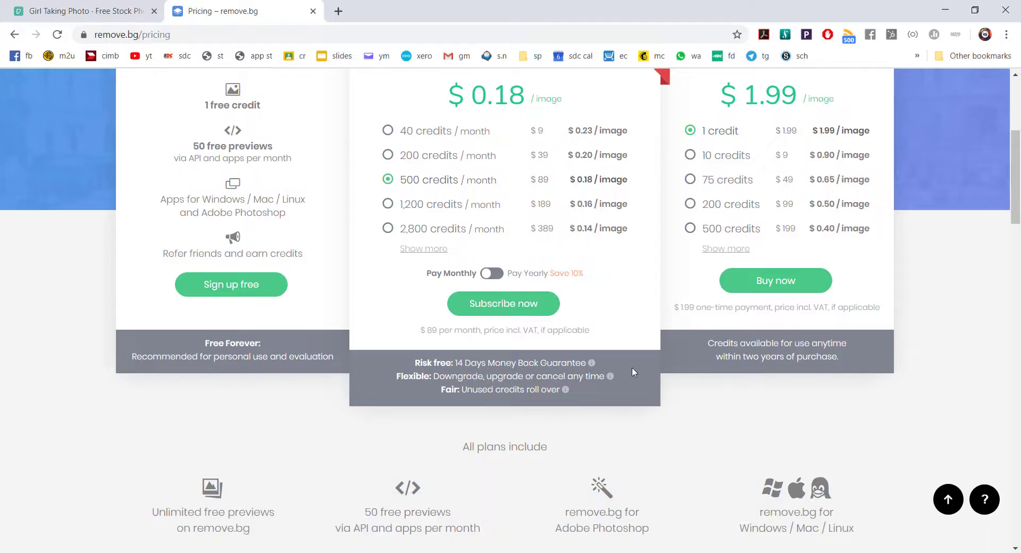
pyautogui.scroll(5, 507, 264)
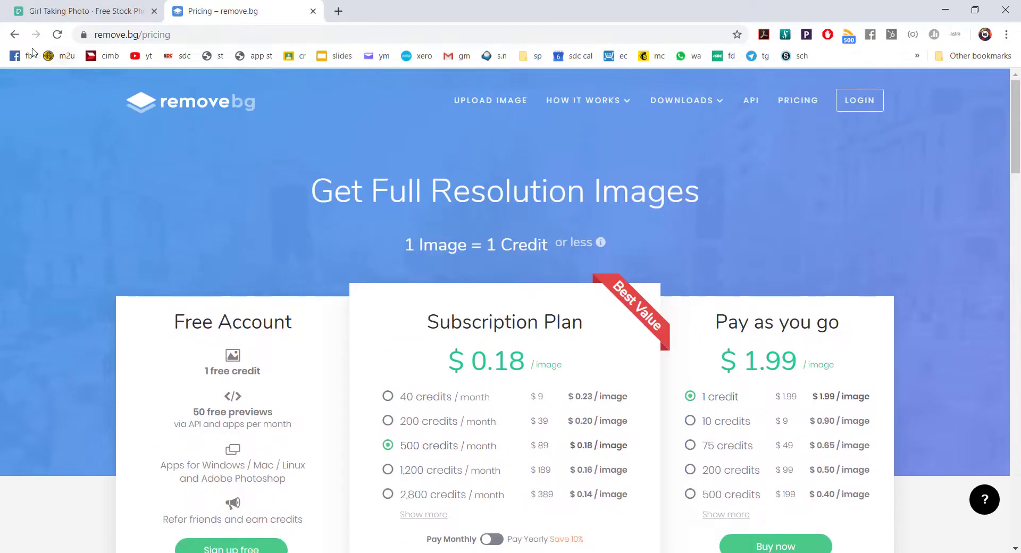
pyautogui.click(15, 35)
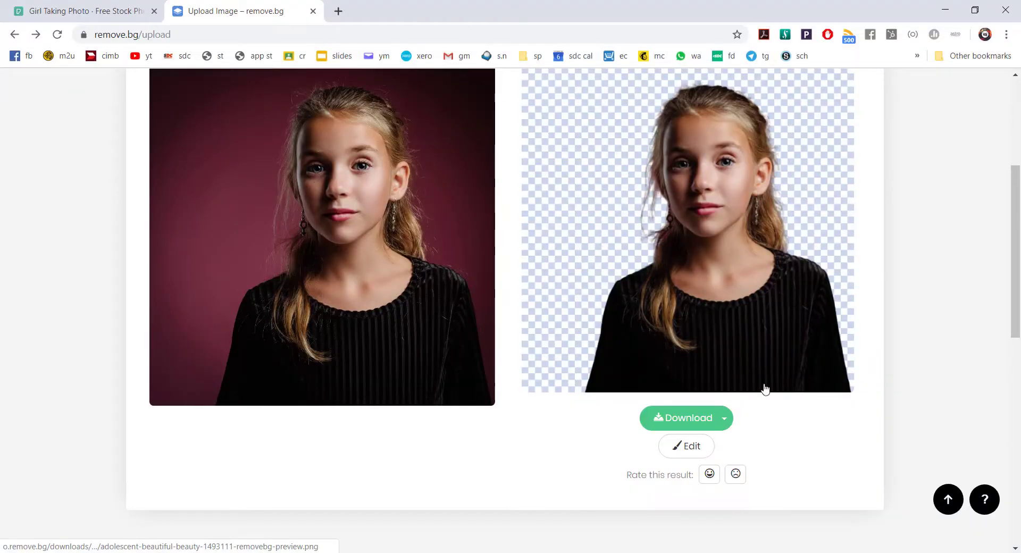
# - Download the 500 × 500 preview cutout PNG and show it in its folder
pyautogui.scroll(1, 766, 386)
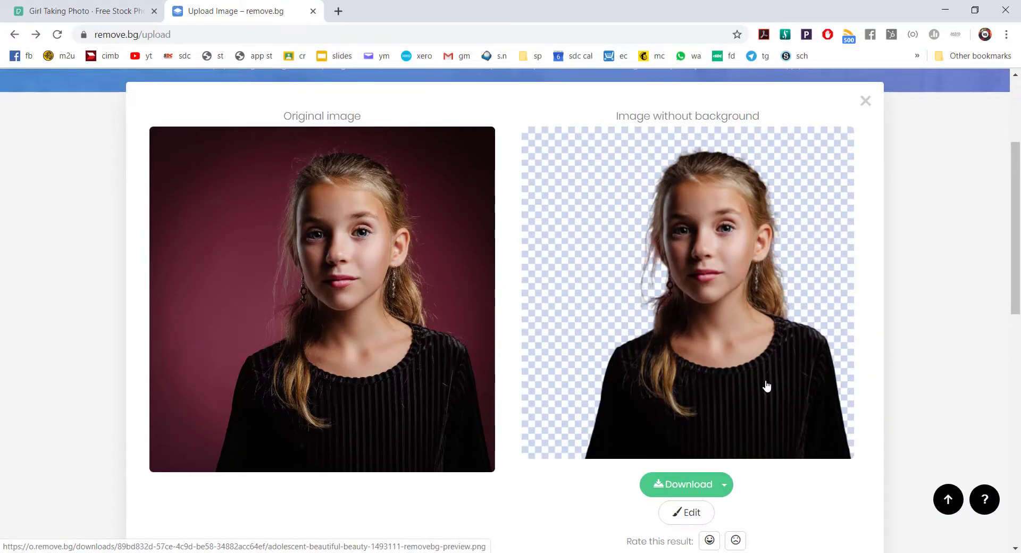
pyautogui.click(728, 490)
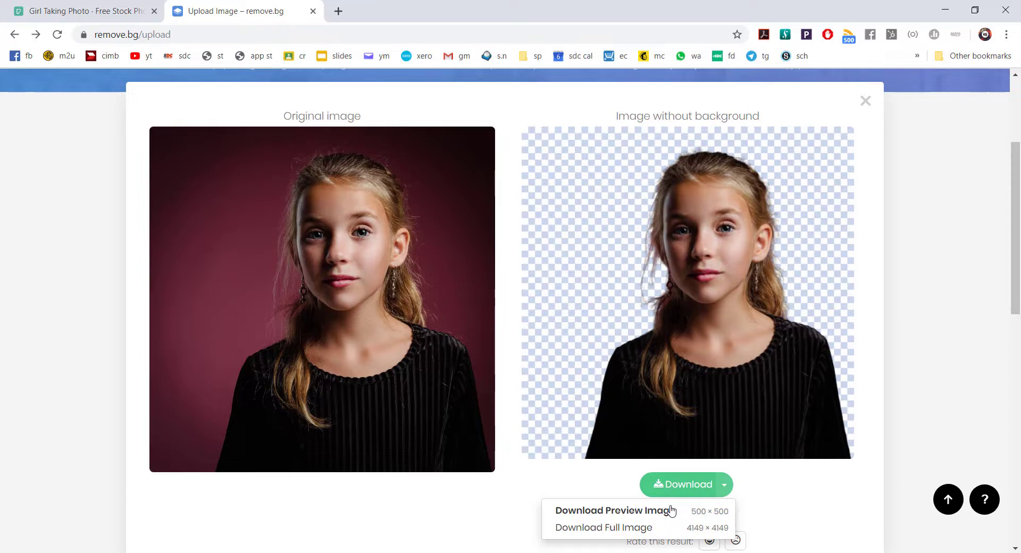
pyautogui.click(637, 515)
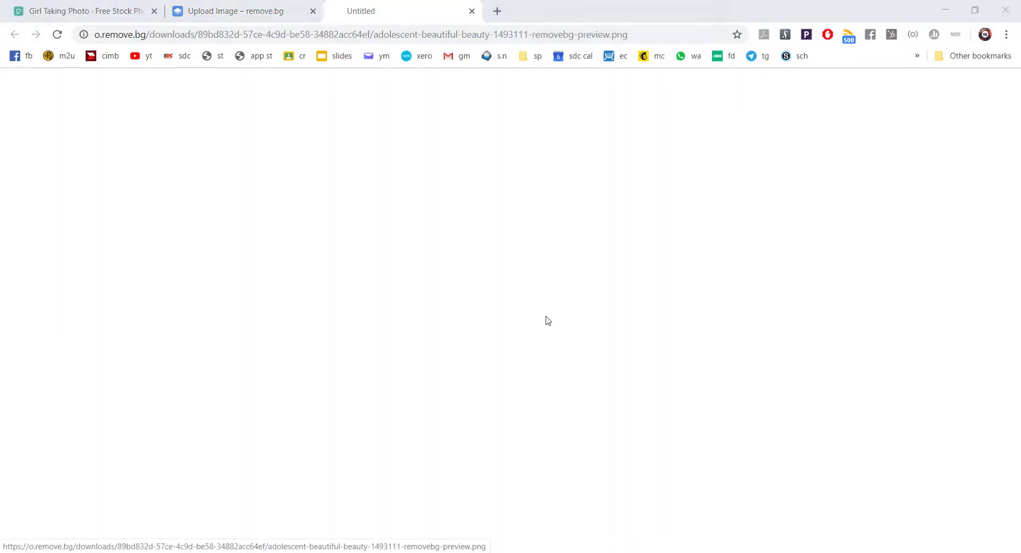
pyautogui.click(623, 437)
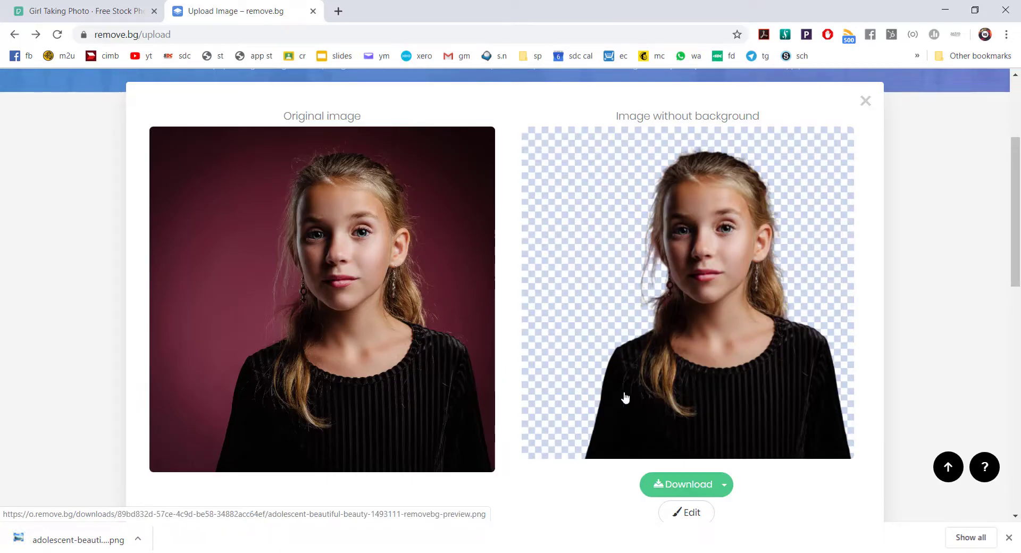
pyautogui.click(136, 540)
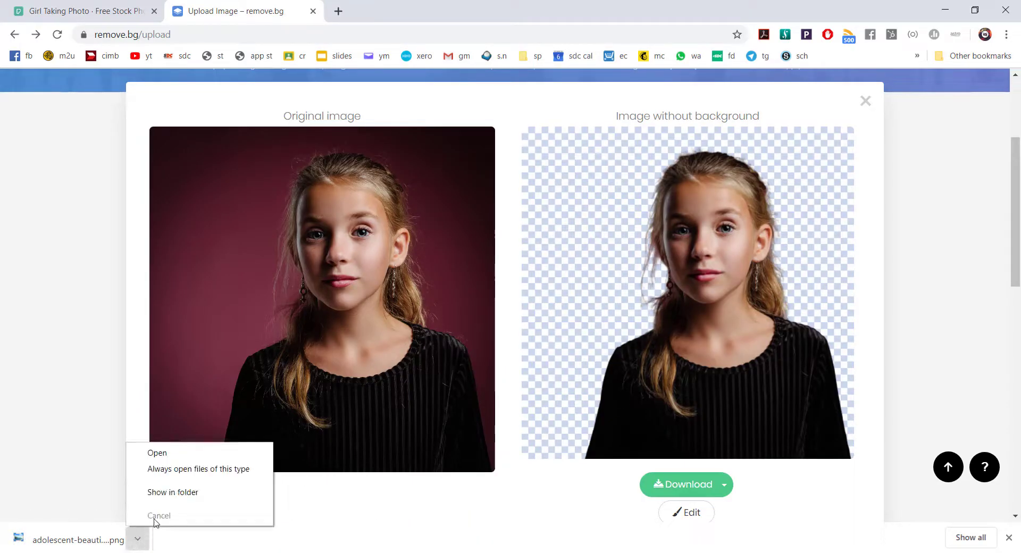
pyautogui.click(176, 493)
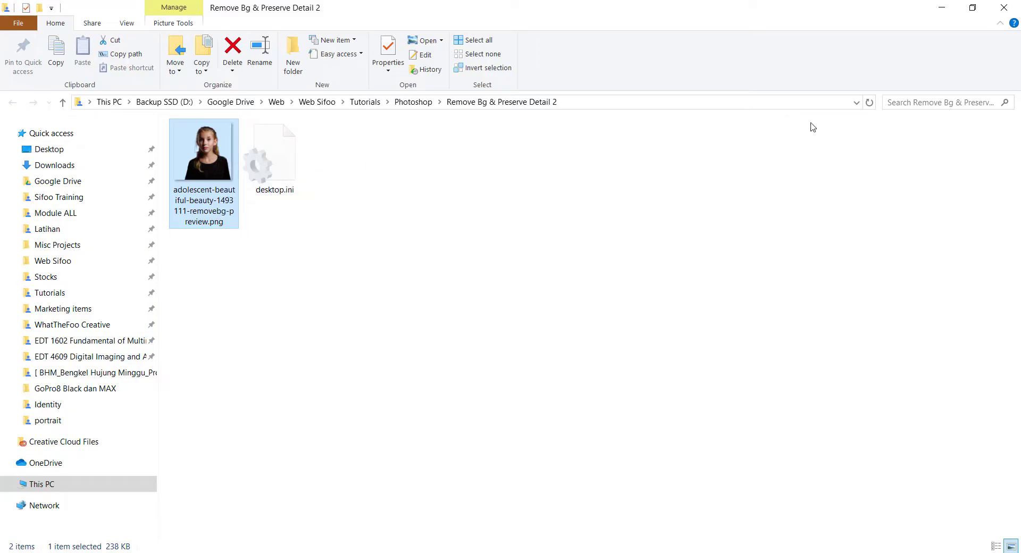
# - View the cutout PNG in Photo Viewer and confirm in Properties it is 500 × 500 pixels
pyautogui.press('Return')
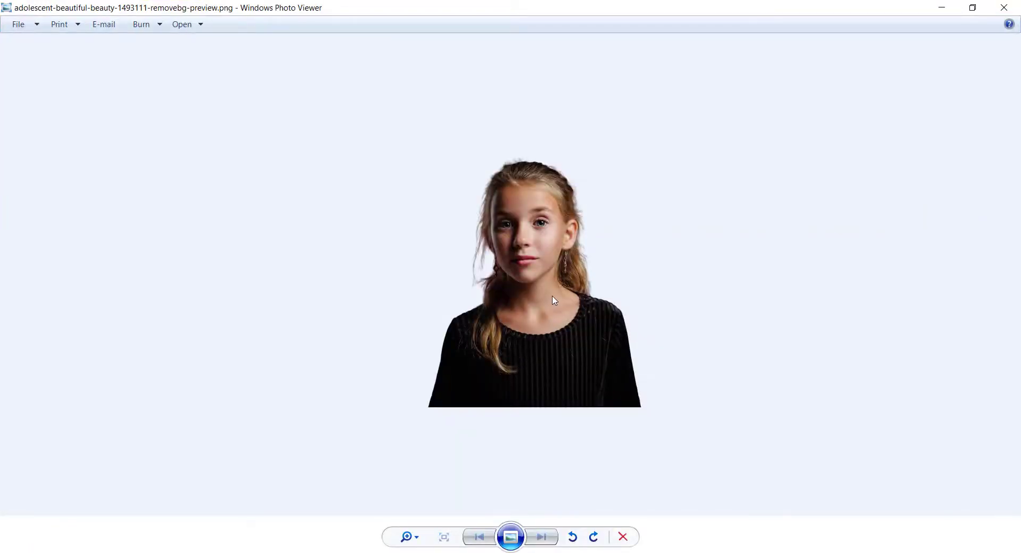
pyautogui.rightClick(550, 275)
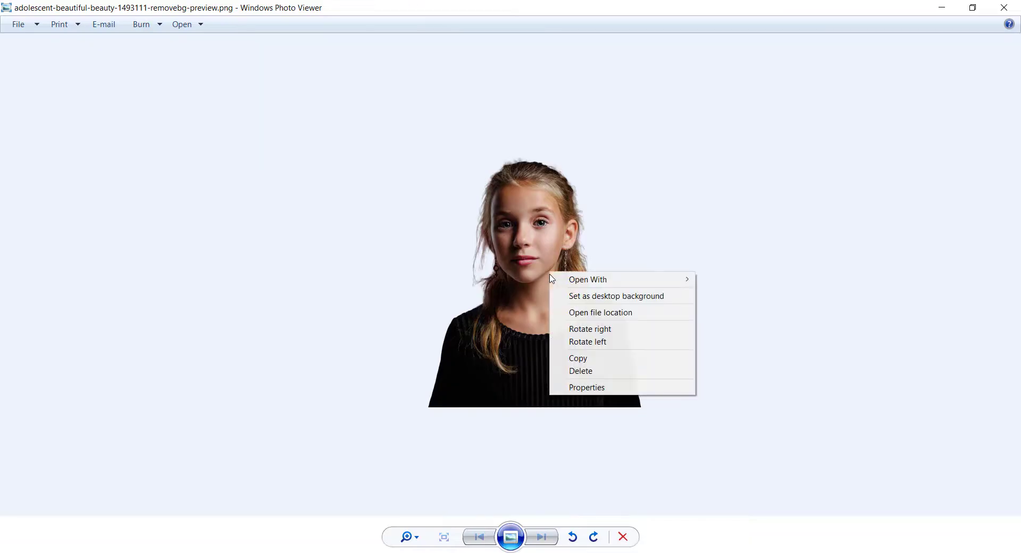
pyautogui.click(591, 386)
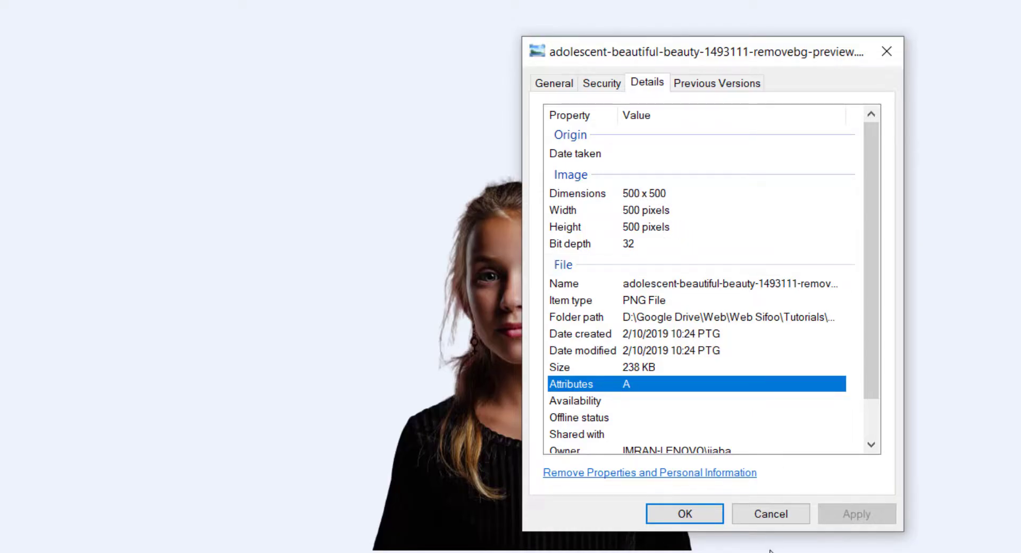
pyautogui.click(771, 515)
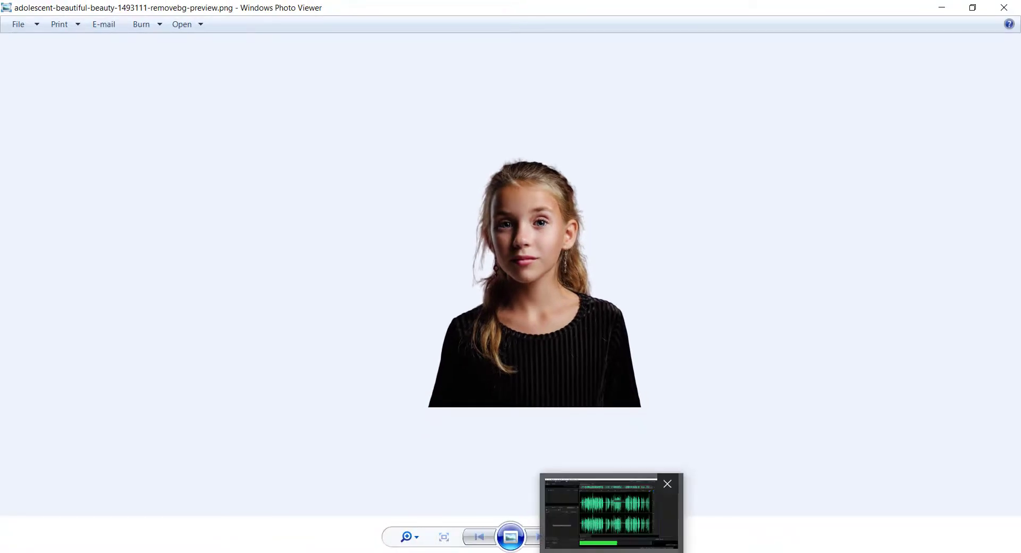
# - Back in Photoshop, check the canvas Image Size is 2400 × 2400 px at 72 ppi
pyautogui.click(612, 550)
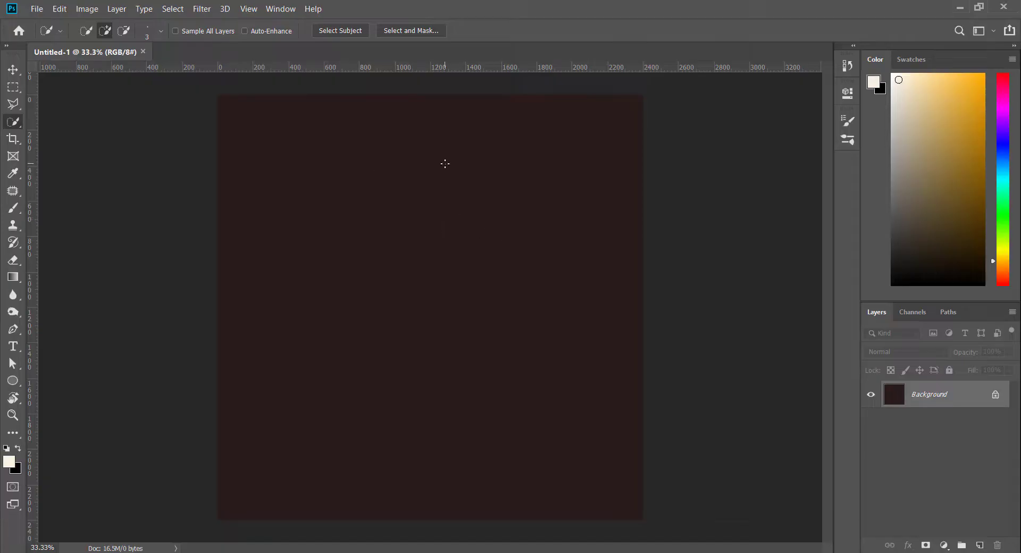
pyautogui.click(87, 9)
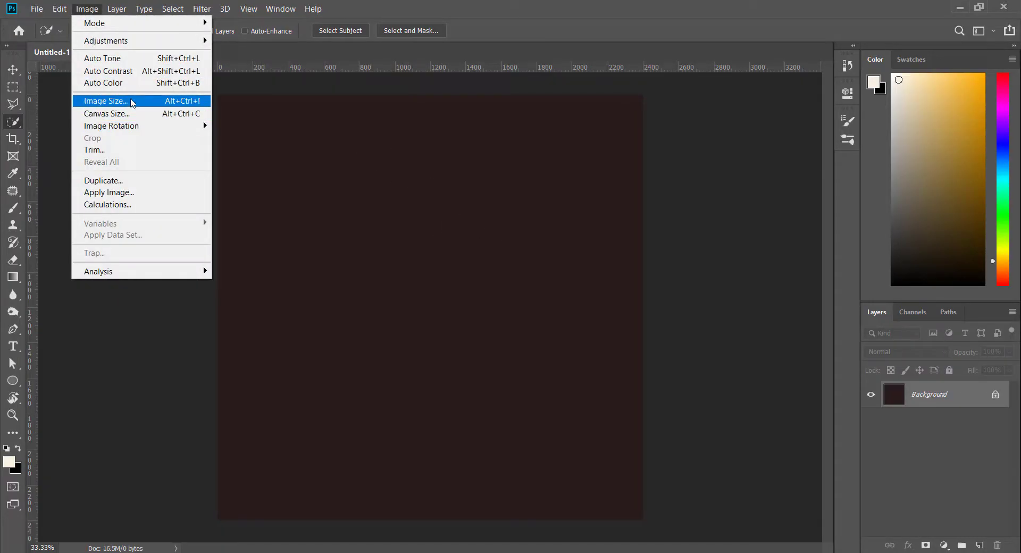
pyautogui.click(132, 103)
pyautogui.press('Tab')
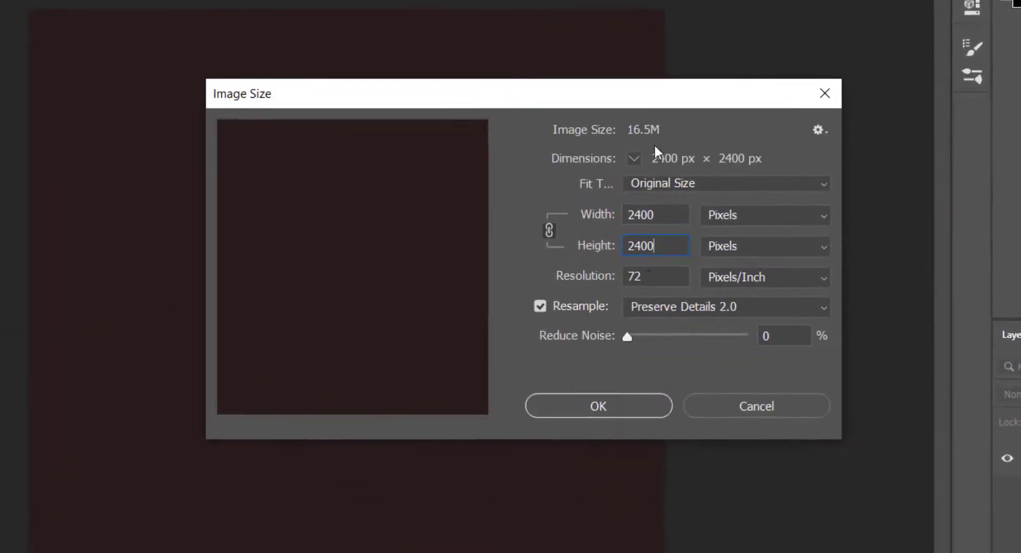
pyautogui.press('Tab')
pyautogui.click(824, 94)
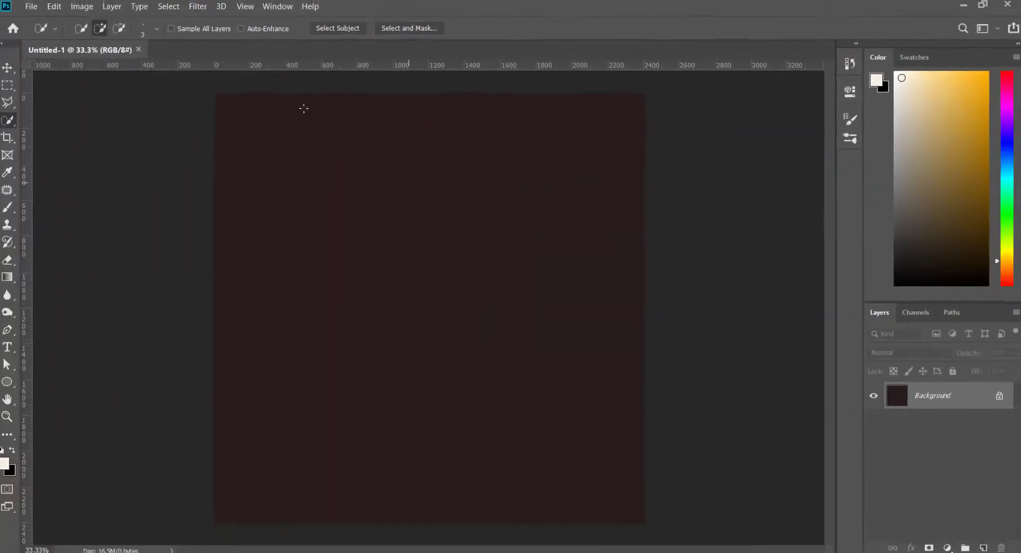
pyautogui.click(37, 8)
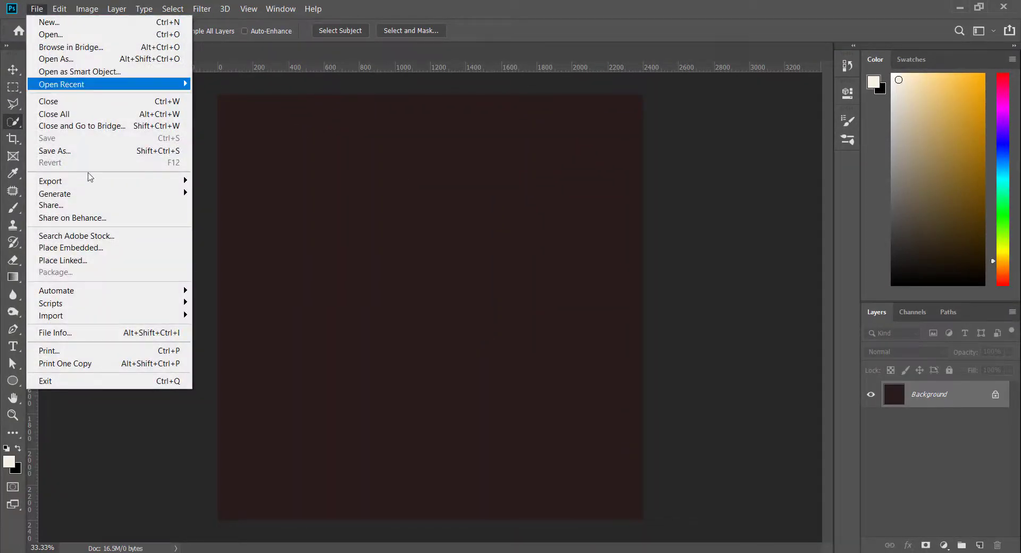
# - Place the removebg-preview PNG as an embedded layer on the maroon canvas
pyautogui.click(101, 248)
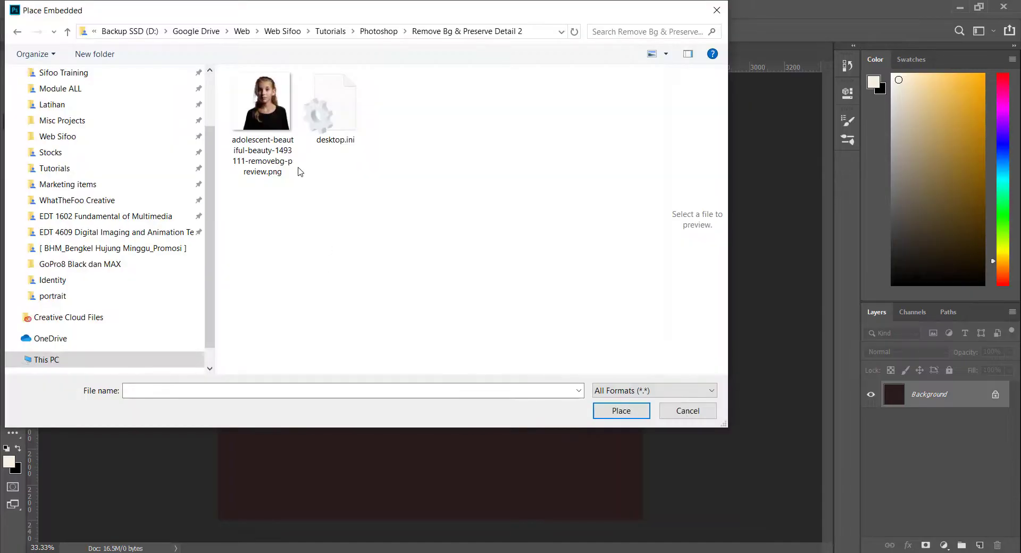
pyautogui.click(271, 118)
pyautogui.click(621, 411)
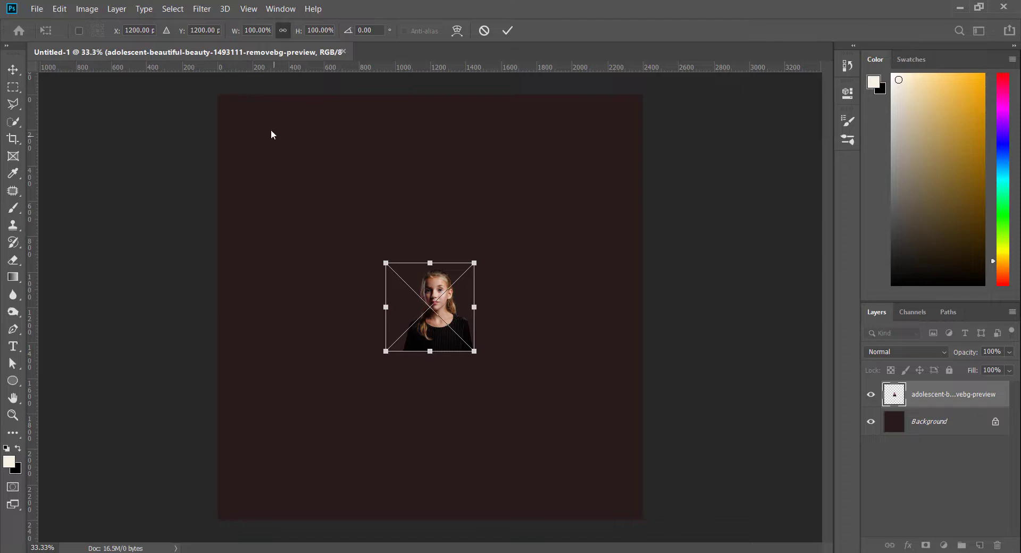
# - Commit the placed cutout and reposition it with the Move tool
pyautogui.press('Return')
pyautogui.press('w')
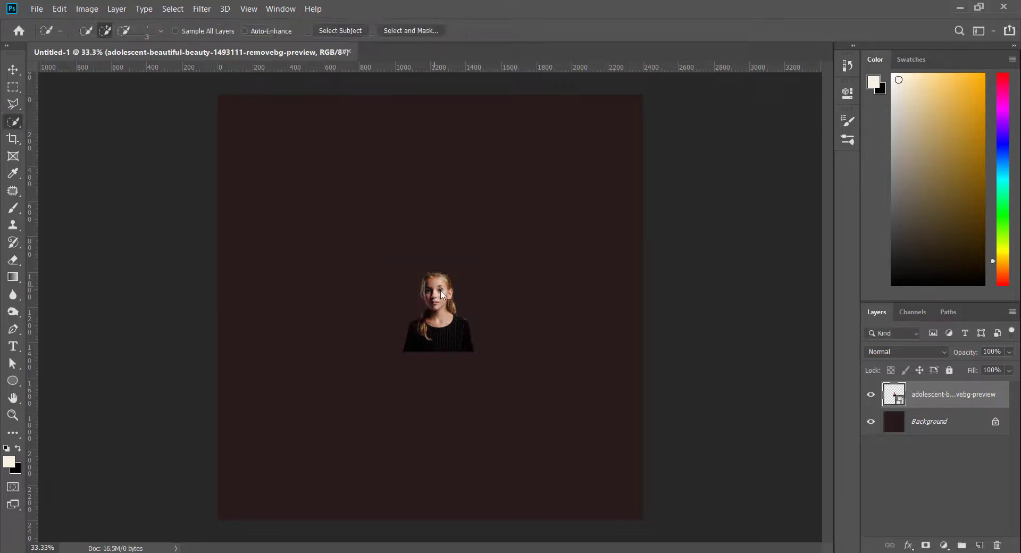
pyautogui.click(13, 70)
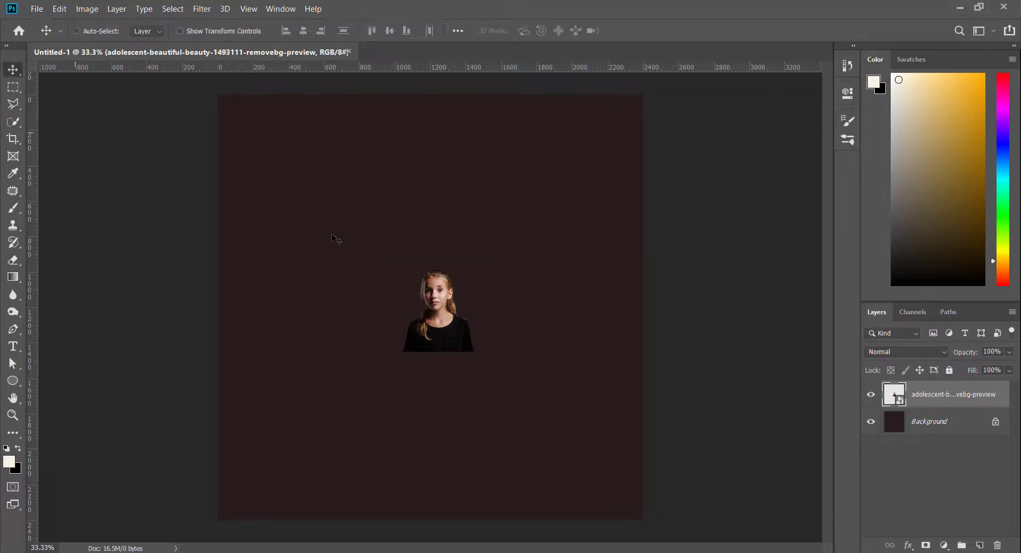
pyautogui.moveTo(435, 310)
pyautogui.mouseDown()
pyautogui.moveTo(492, 344)
pyautogui.moveTo(498, 256)
pyautogui.mouseUp()
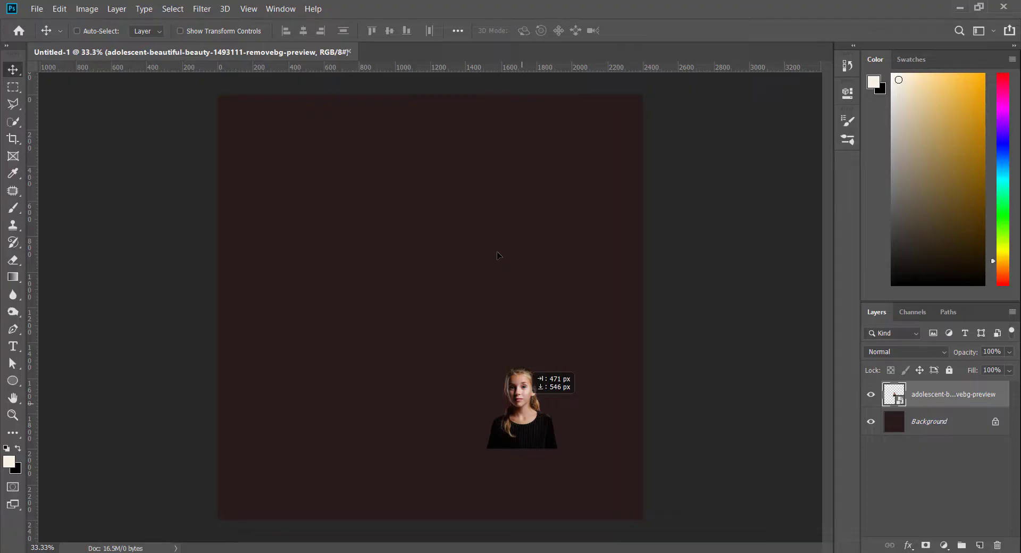
pyautogui.moveTo(499, 256); pyautogui.dragTo(492, 348)
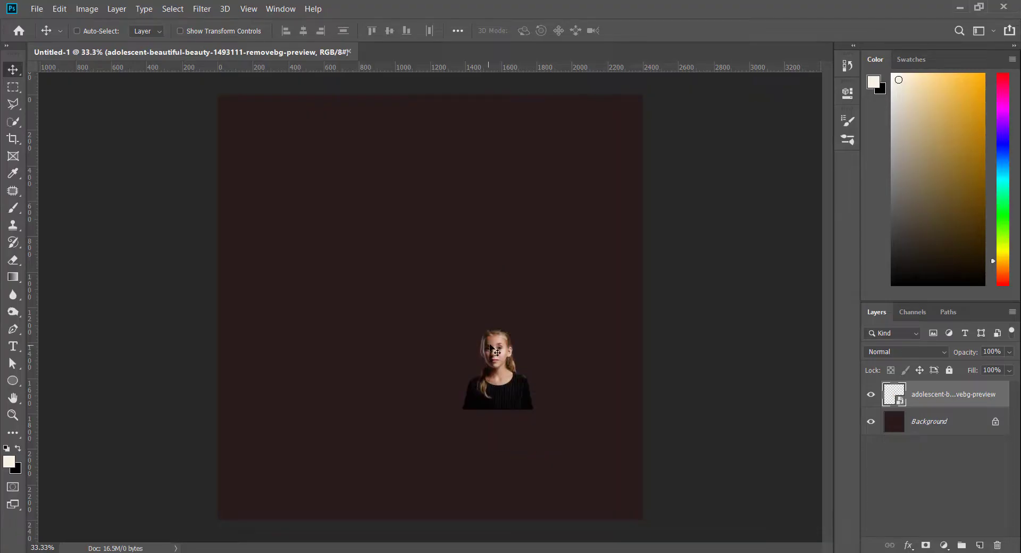
# - Free-transform the girl cutout to about 406% and apply the new size
pyautogui.hotkey('ctrl', 't')
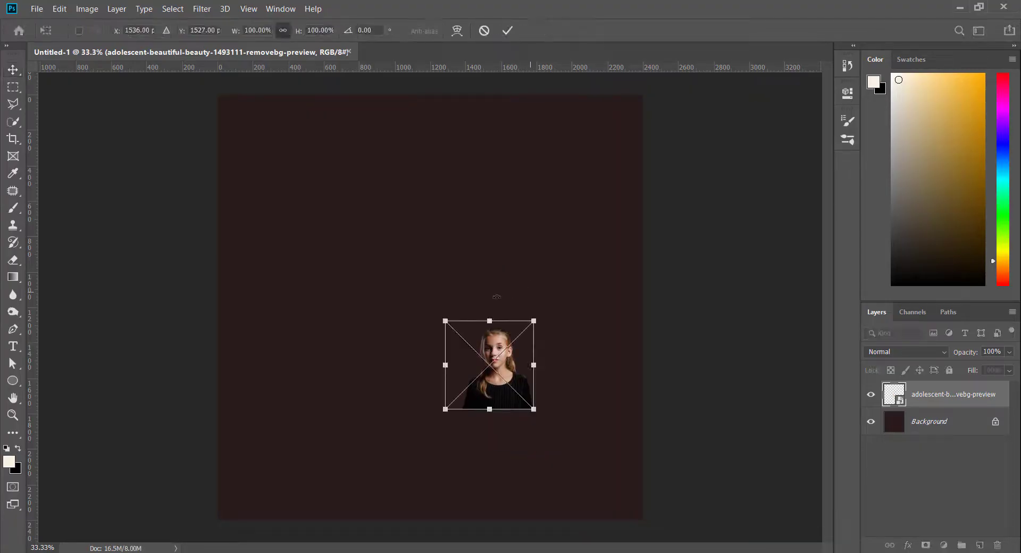
pyautogui.moveTo(443, 316); pyautogui.dragTo(260, 135)
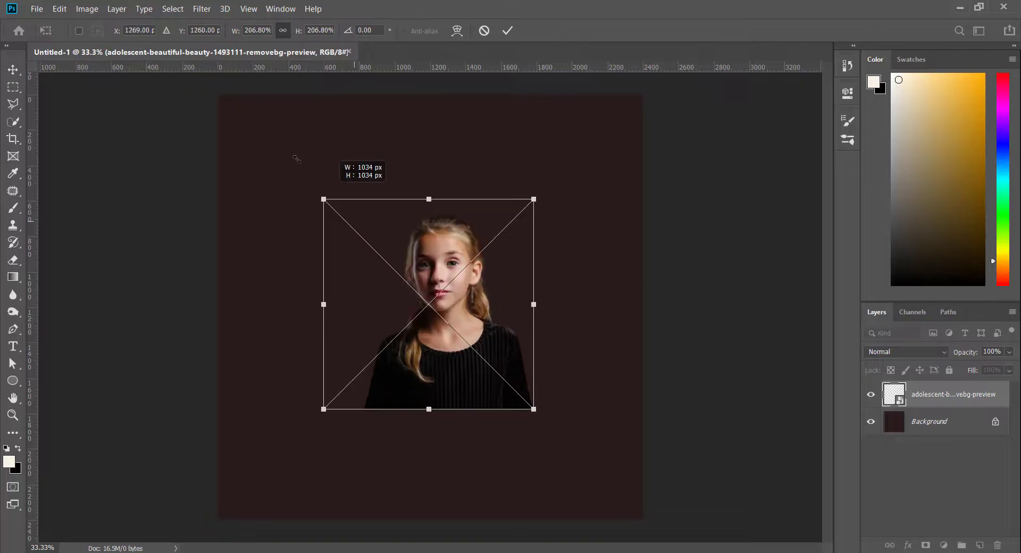
pyautogui.moveTo(534, 410); pyautogui.dragTo(620, 495)
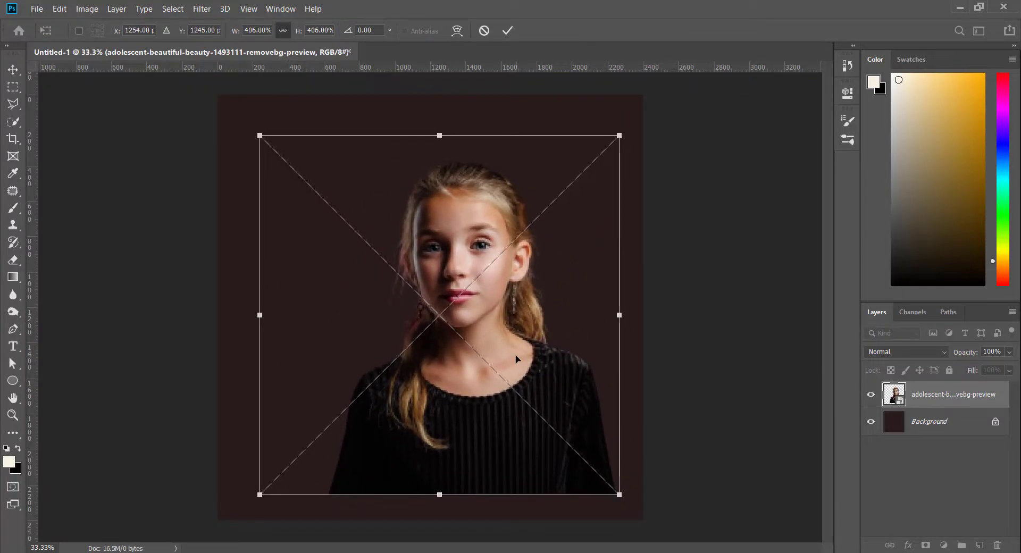
pyautogui.press('Return')
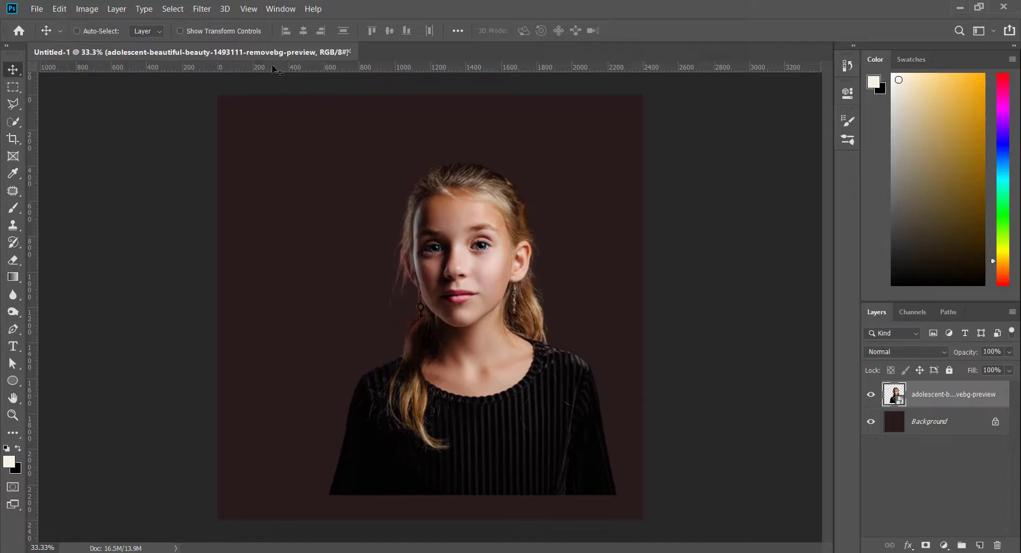
# - Check the face at 100%, undo the enlargement to the small cutout, and zoom out to 33.33%
pyautogui.hotkey('ctrl', '1')
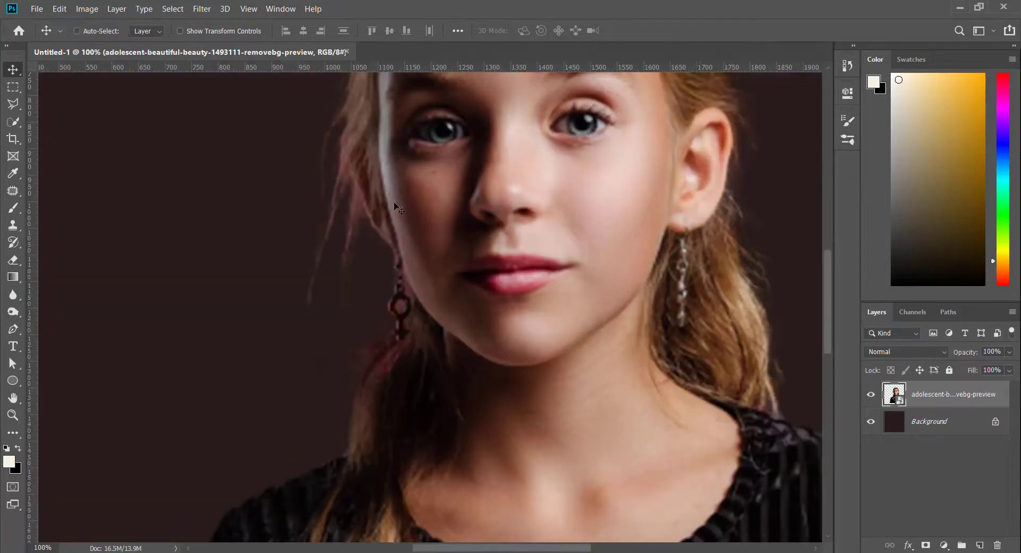
pyautogui.scroll(3, 551, 244)
pyautogui.scroll(2, 547, 240)
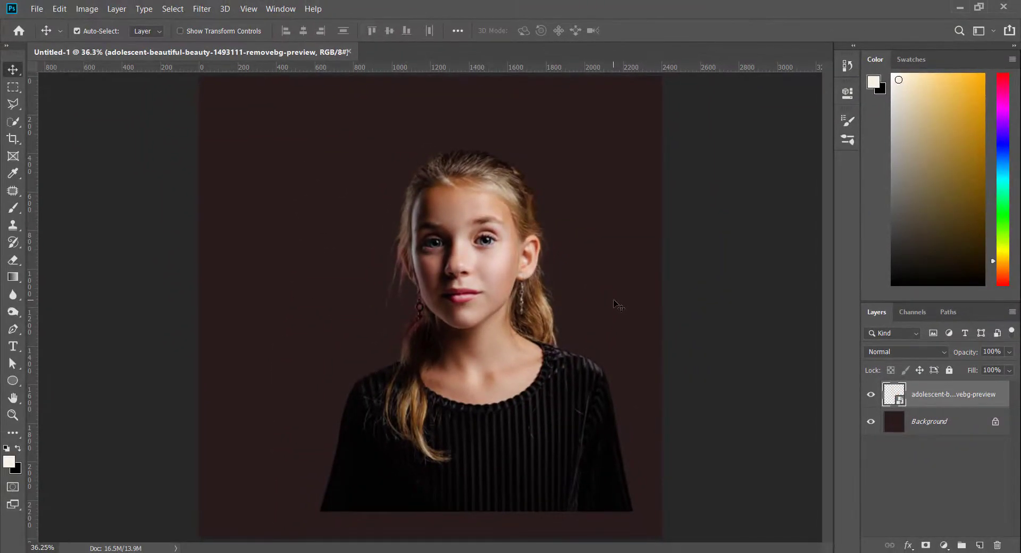
pyautogui.hotkey('ctrl', 'z')
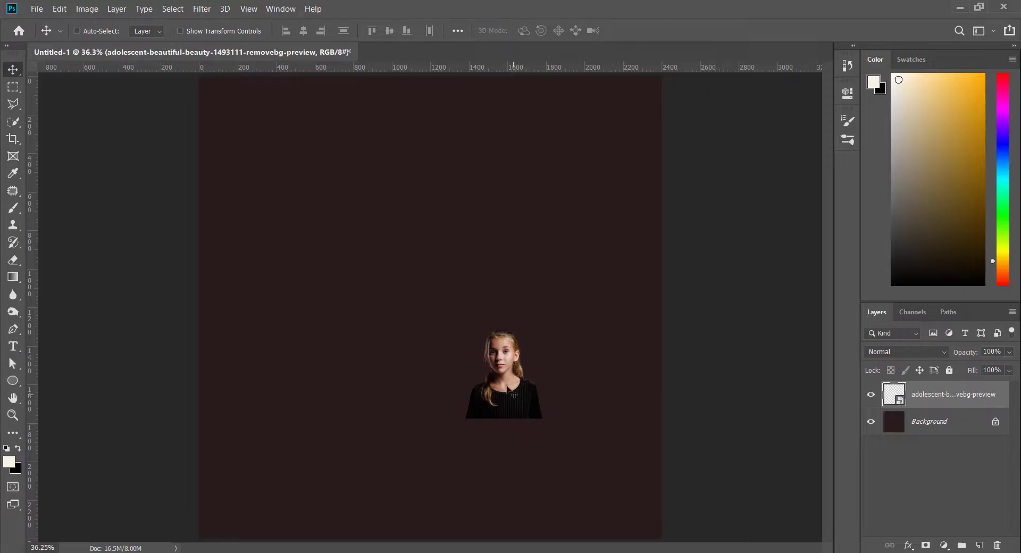
pyautogui.hotkey('ctrl', '-')
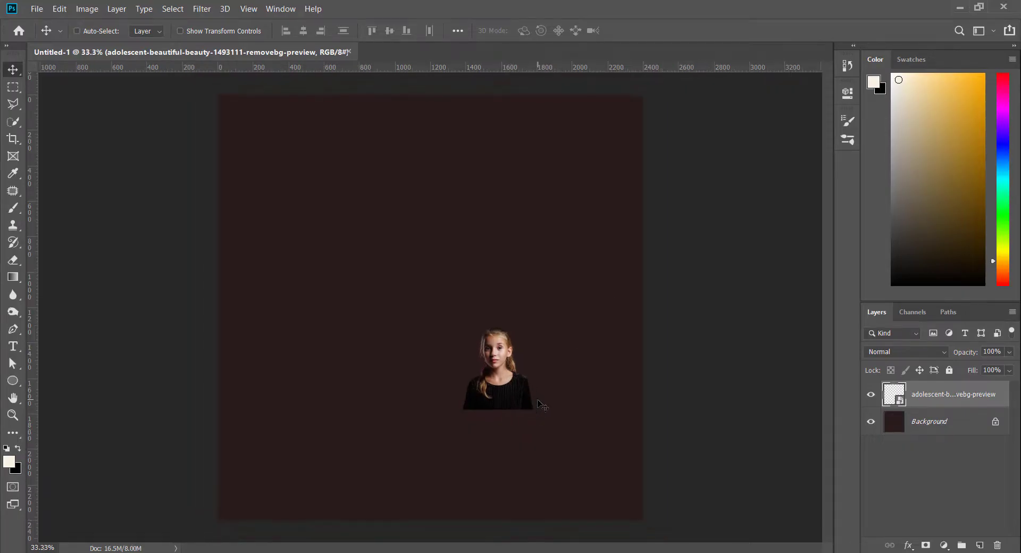
# - Move the girl cutout lower and open her smart object contents, adolescent-beautiful-beauty-1493111-removebg-preview.png
pyautogui.moveTo(507, 371)
pyautogui.mouseDown()
pyautogui.moveTo(490, 389)
pyautogui.moveTo(507, 394)
pyautogui.mouseUp()
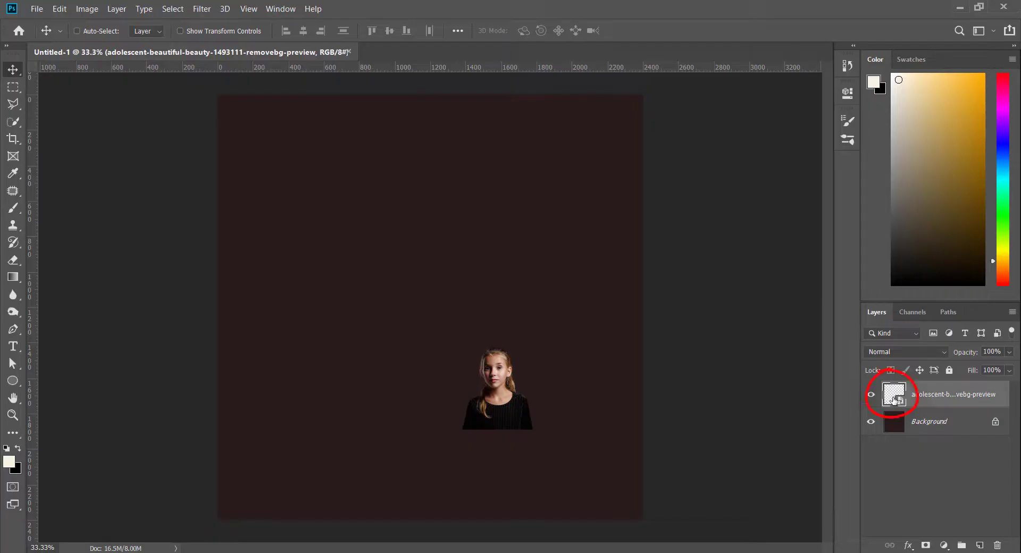
pyautogui.doubleClick(894, 400)
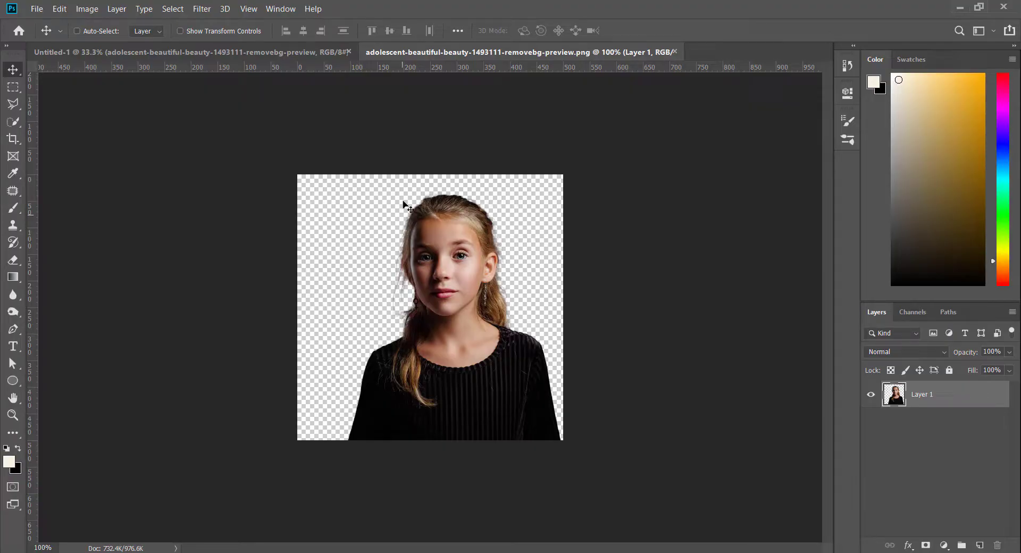
# - Turn on Enable Preserve Details 2.0 Upscale in the Technology Previews preferences
pyautogui.click(60, 9)
pyautogui.moveTo(121, 506)
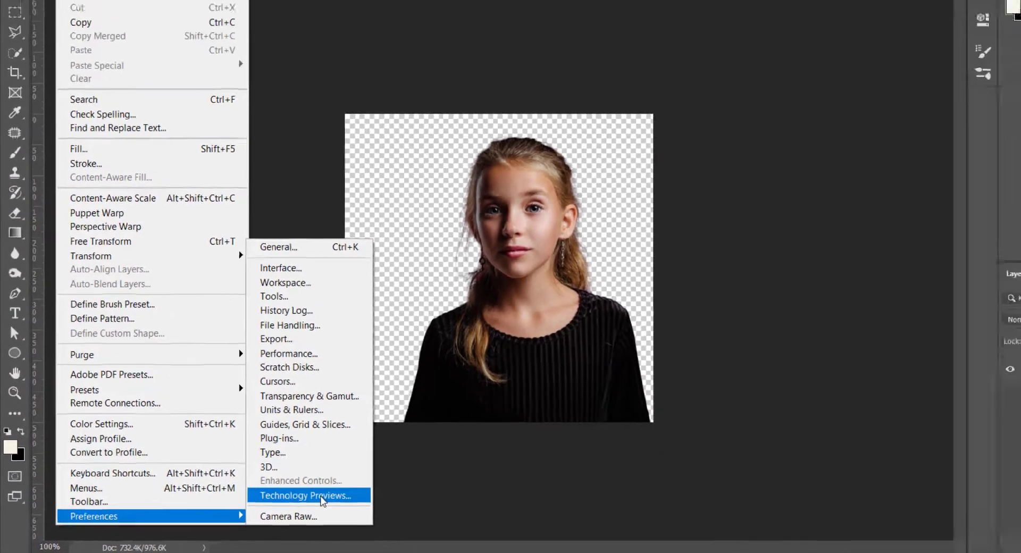
pyautogui.click(414, 480)
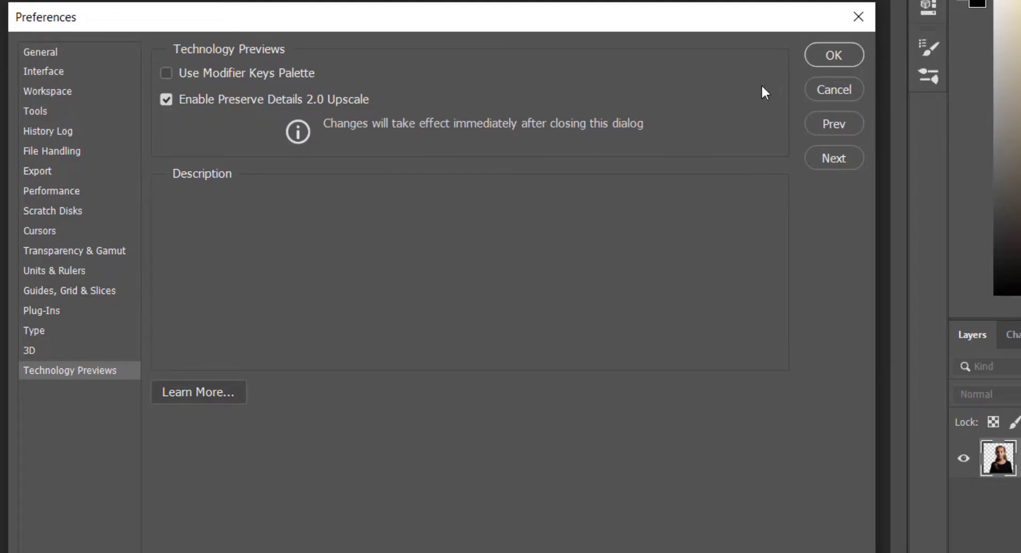
pyautogui.click(818, 62)
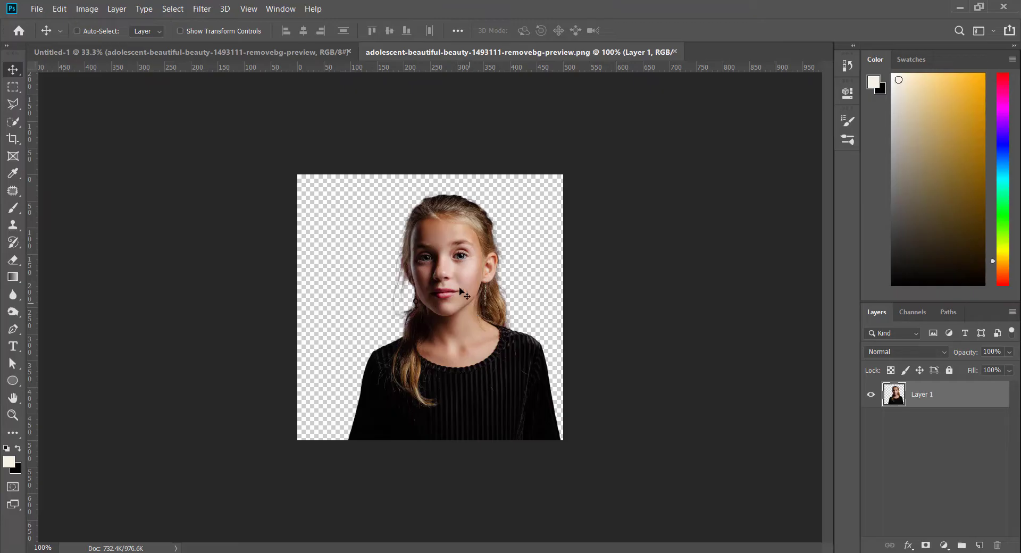
# - In Image Size, set the resampling method to Preserve Details 2.0
pyautogui.click(87, 9)
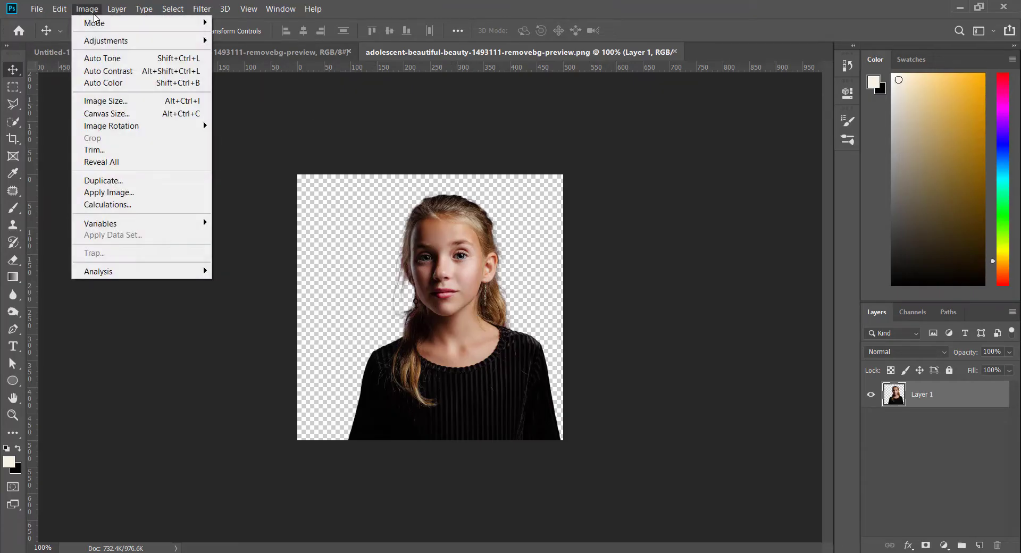
pyautogui.click(126, 102)
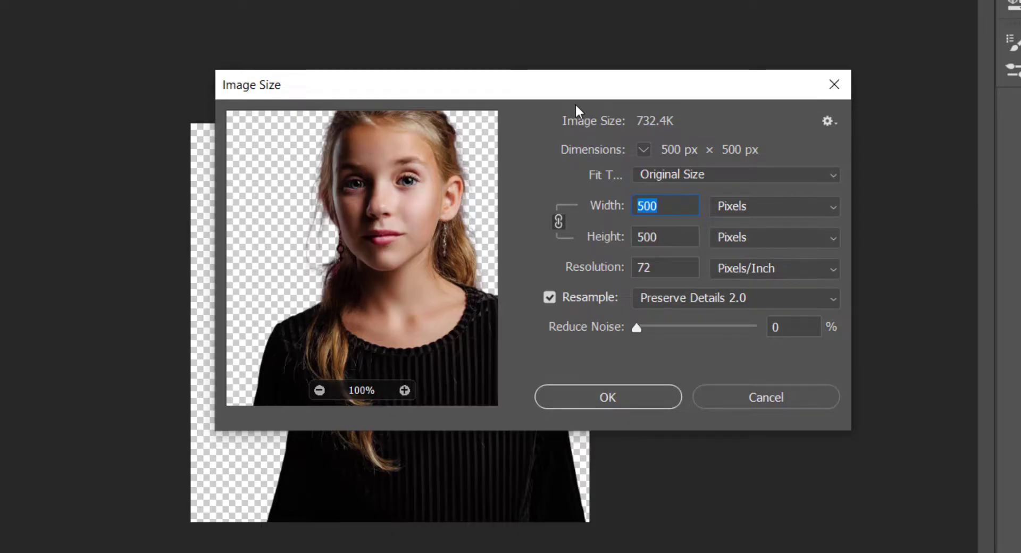
pyautogui.click(704, 298)
pyautogui.click(703, 317)
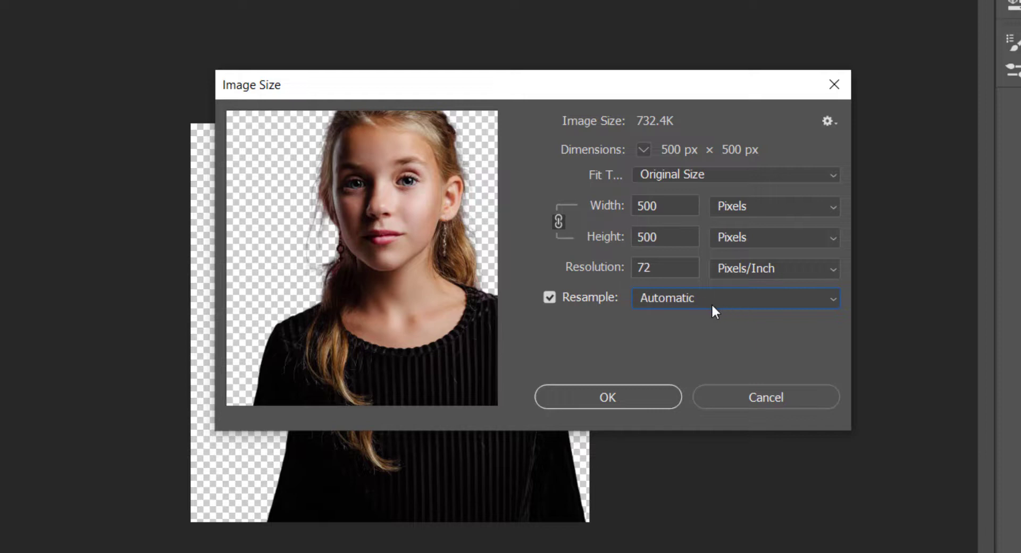
pyautogui.click(715, 300)
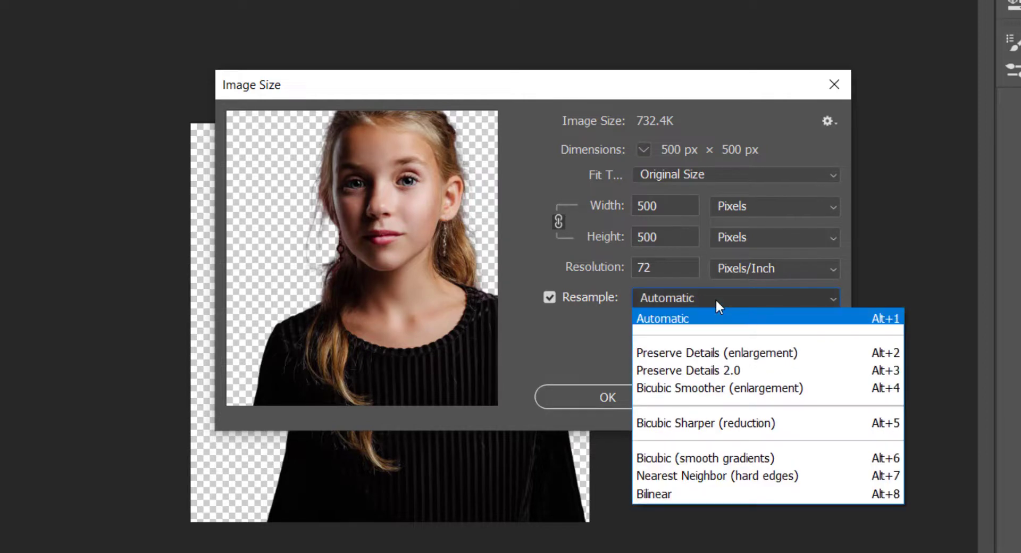
pyautogui.click(701, 372)
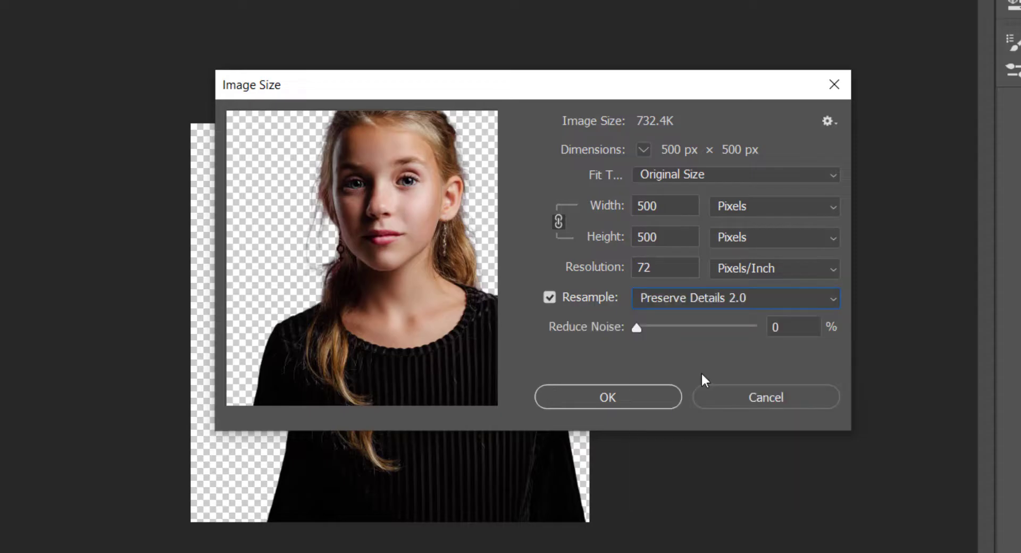
# - Set the image width to 1500 px and inspect the upscaled eyes in the preview
pyautogui.click(665, 208)
pyautogui.moveTo(664, 208); pyautogui.dragTo(548, 217)
pyautogui.write('1')
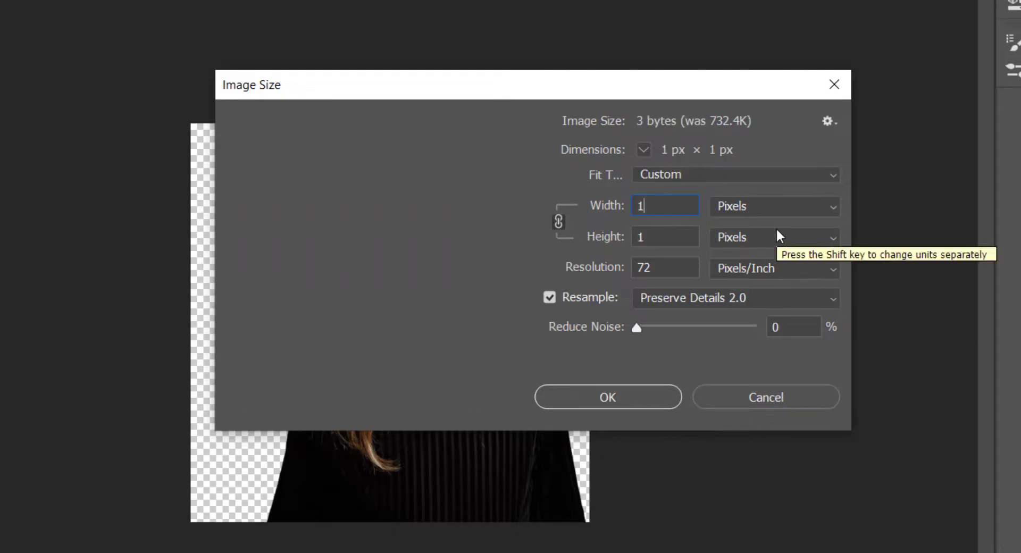
pyautogui.write('00')
pyautogui.press('BackSpace')
pyautogui.press('BackSpace')
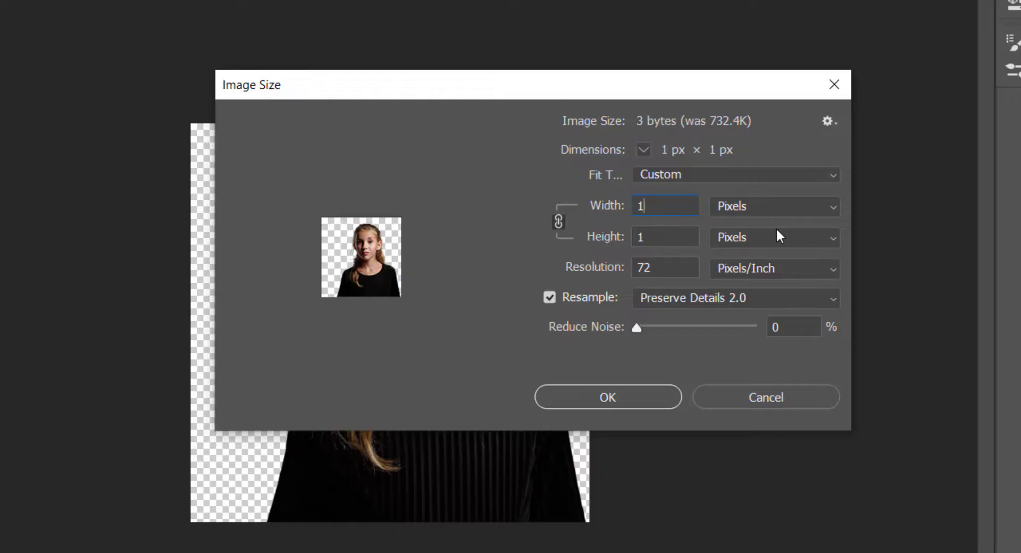
pyautogui.write('5')
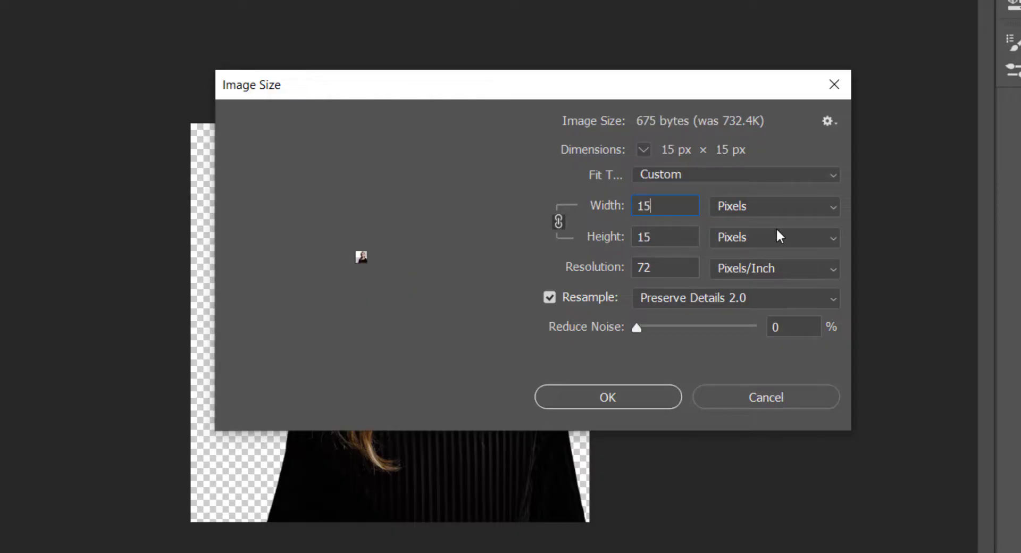
pyautogui.write('00')
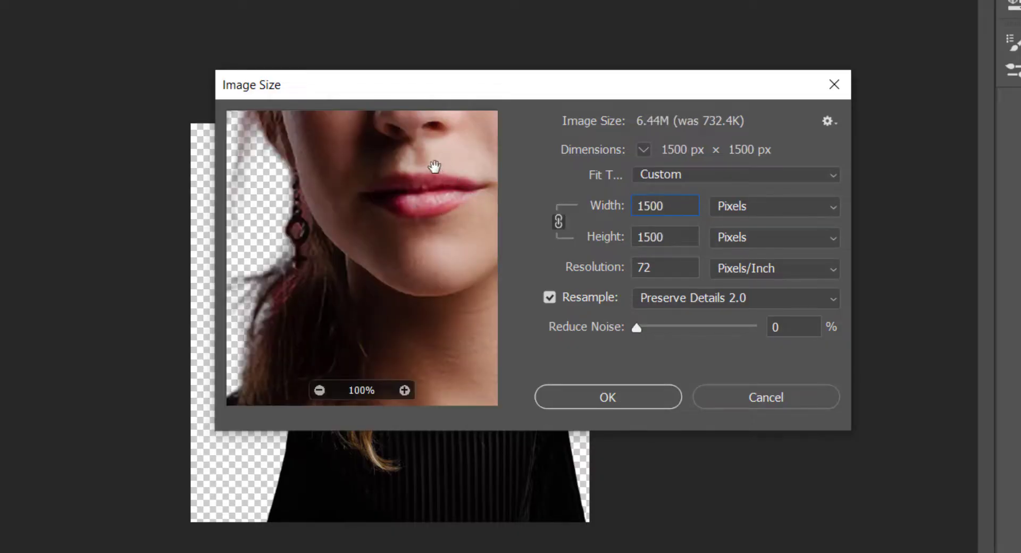
pyautogui.moveTo(433, 166)
pyautogui.mouseDown()
pyautogui.moveTo(422, 342)
pyautogui.moveTo(374, 249)
pyautogui.moveTo(472, 197)
pyautogui.mouseUp()
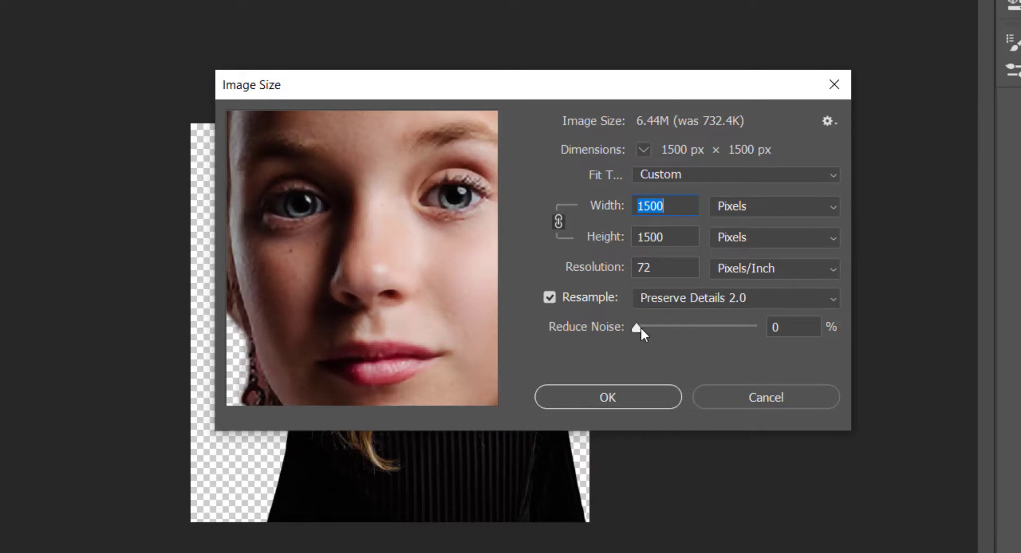
# - Adjust the Reduce Noise slider and apply the 1500 × 1500 px upscale
pyautogui.moveTo(640, 327)
pyautogui.mouseDown()
pyautogui.moveTo(735, 326)
pyautogui.moveTo(623, 329)
pyautogui.mouseUp()
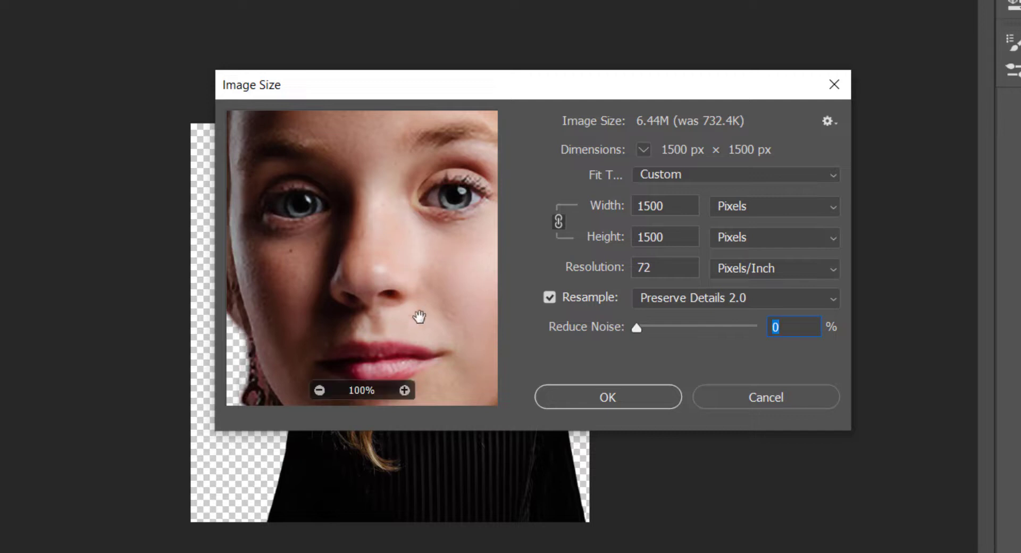
pyautogui.moveTo(363, 258)
pyautogui.moveTo(636, 327); pyautogui.dragTo(717, 327)
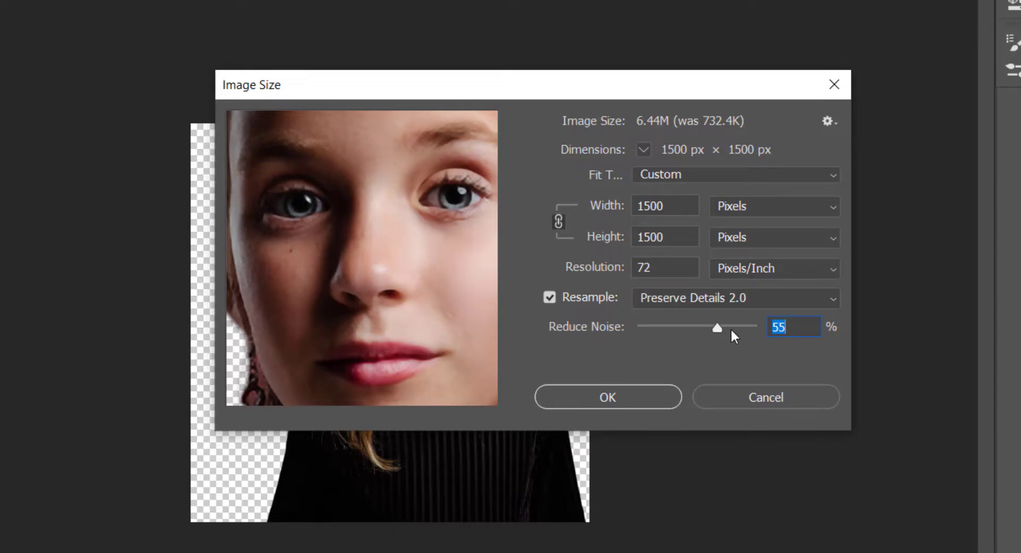
pyautogui.moveTo(716, 328); pyautogui.dragTo(588, 331)
pyautogui.click(643, 404)
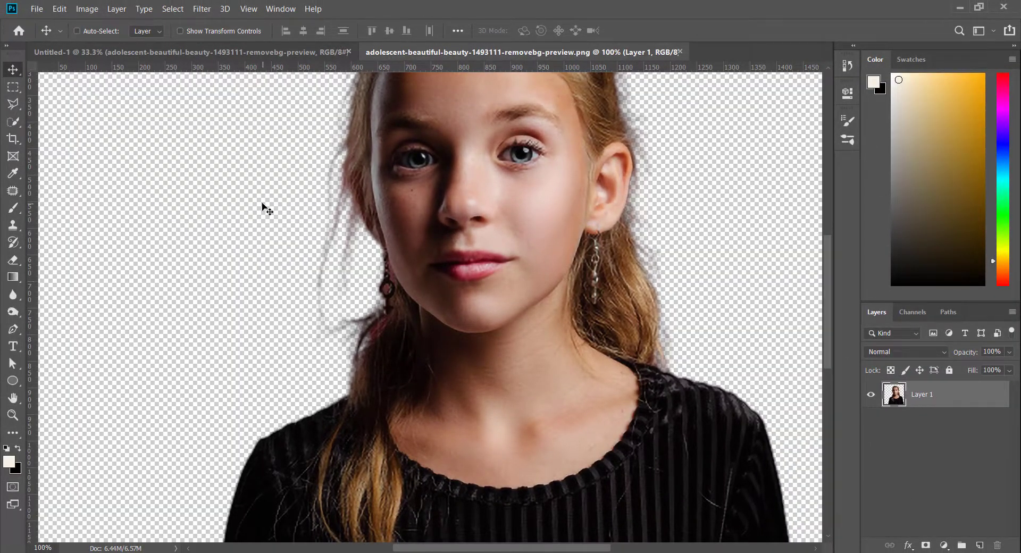
# - Save the upscaled contents into the smart object, close it, and shift the girl right
pyautogui.press('ctrl')
pyautogui.click(675, 51)
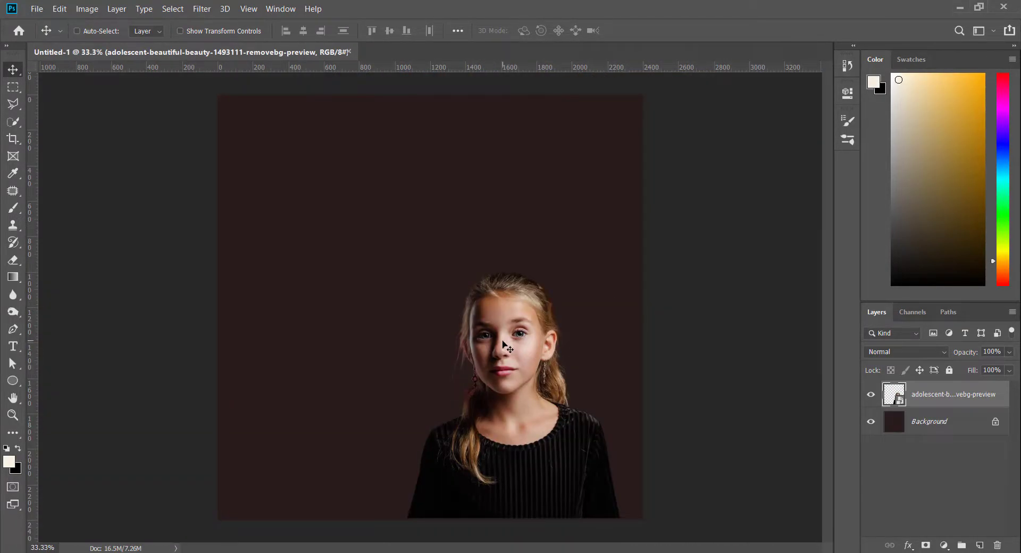
pyautogui.moveTo(503, 340); pyautogui.dragTo(522, 346)
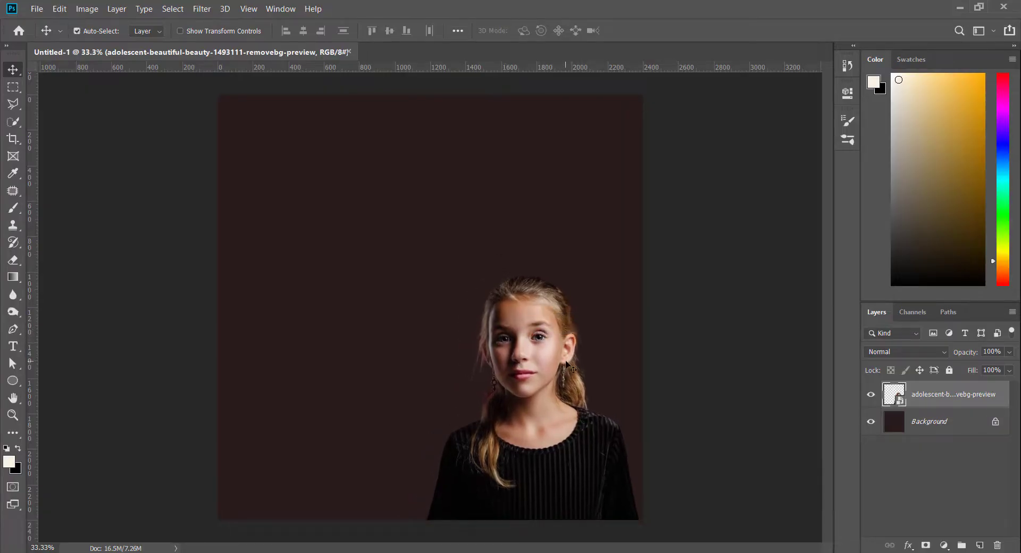
pyautogui.hotkey('ctrl', 't')
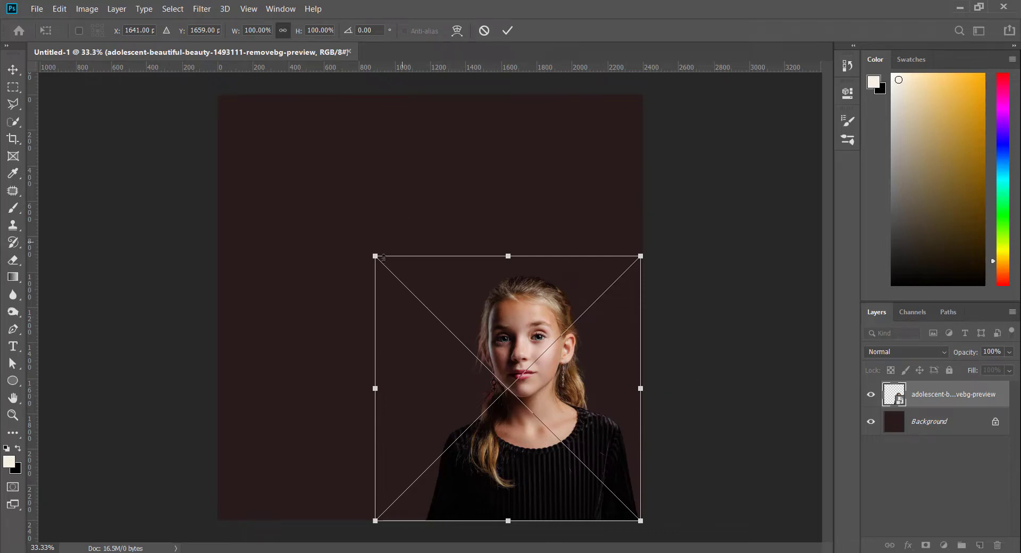
# - Scale the girl to about 148% from the top-left corner, commit, and view at 100%
pyautogui.moveTo(383, 259); pyautogui.dragTo(242, 183)
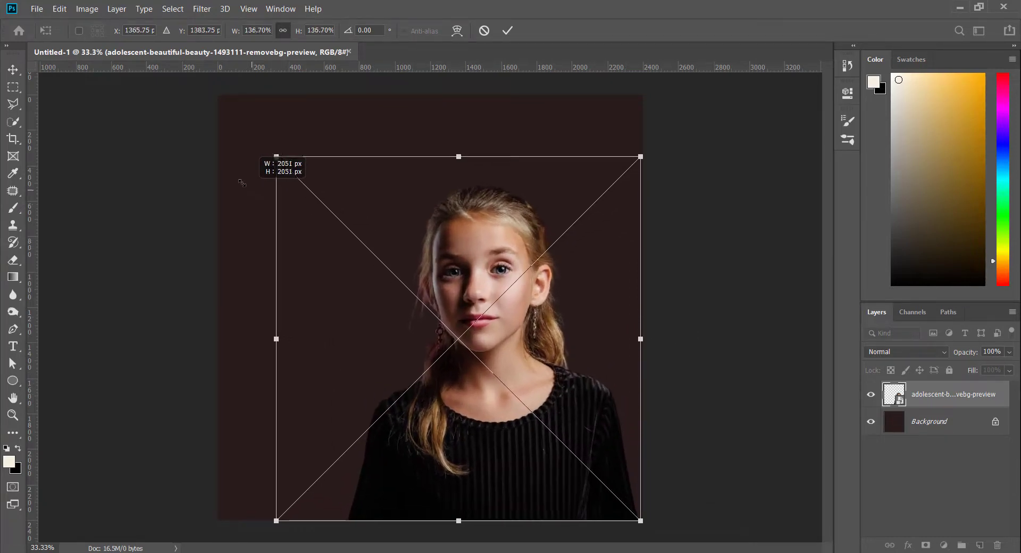
pyautogui.moveTo(242, 183); pyautogui.dragTo(213, 159)
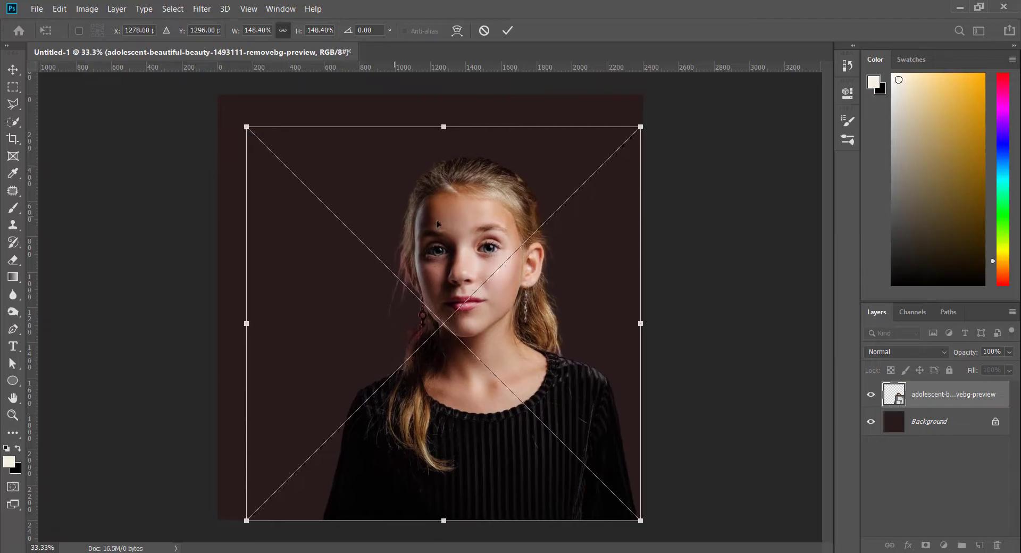
pyautogui.press('Return')
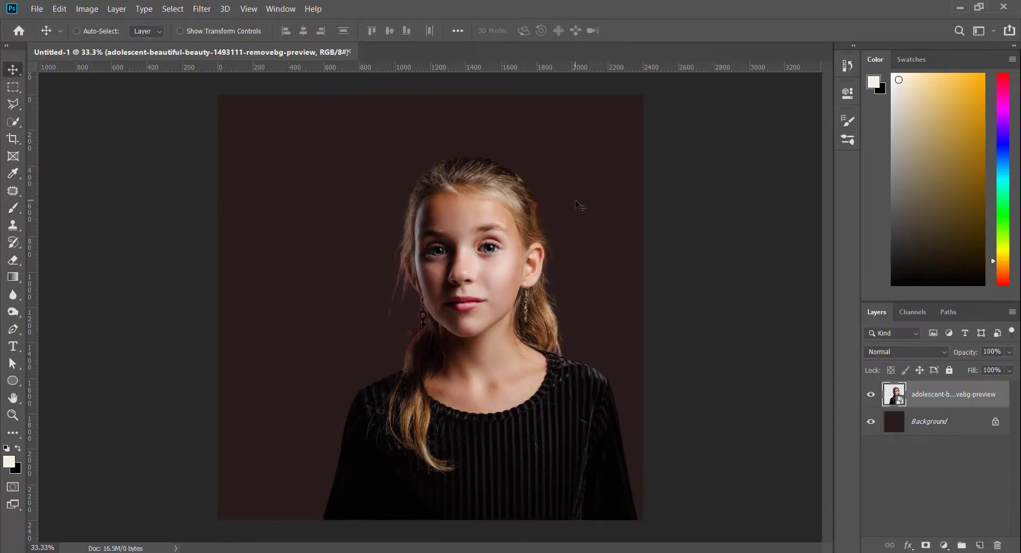
pyautogui.hotkey('ctrl', '1')
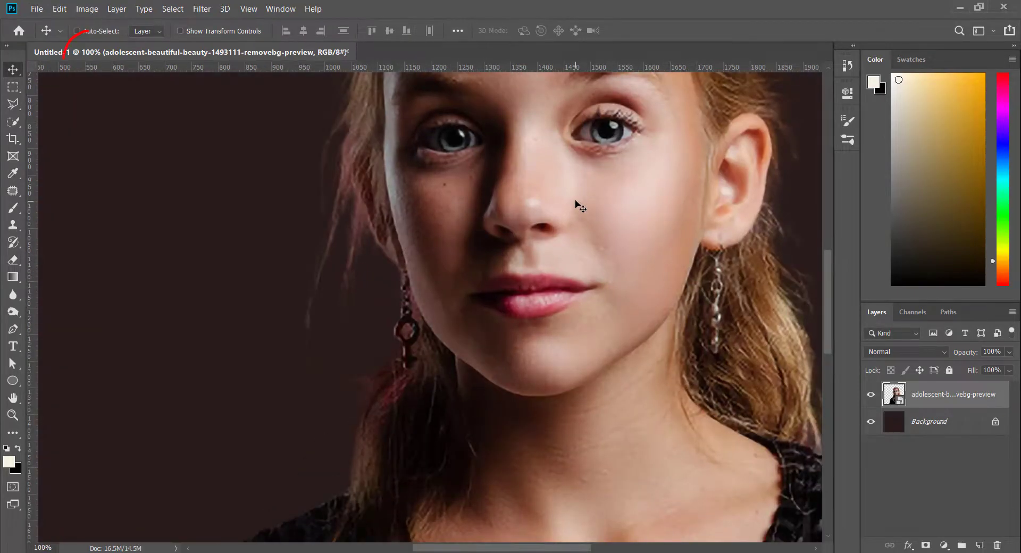
pyautogui.scroll(3, 643, 285)
pyautogui.scroll(2, 644, 284)
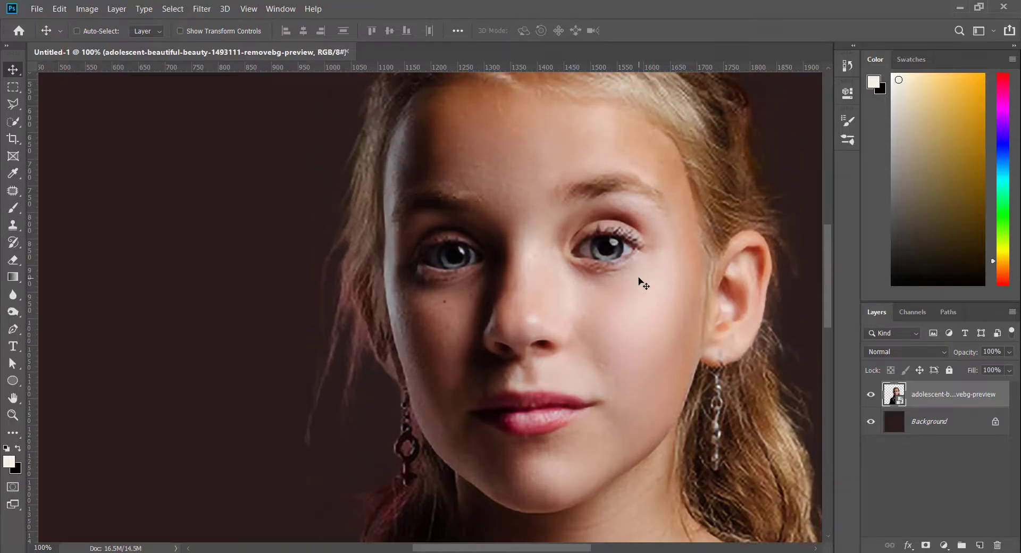